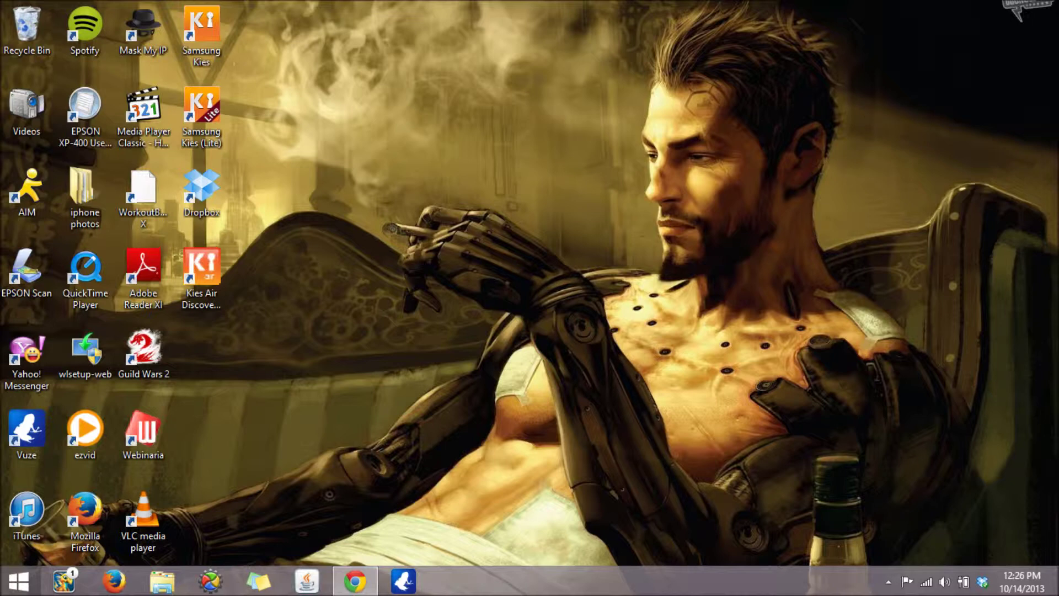
# Reveal the charms bar and date-and-time panel from the desktop, then go to the Start screen
pyautogui.moveTo(1046, 301)
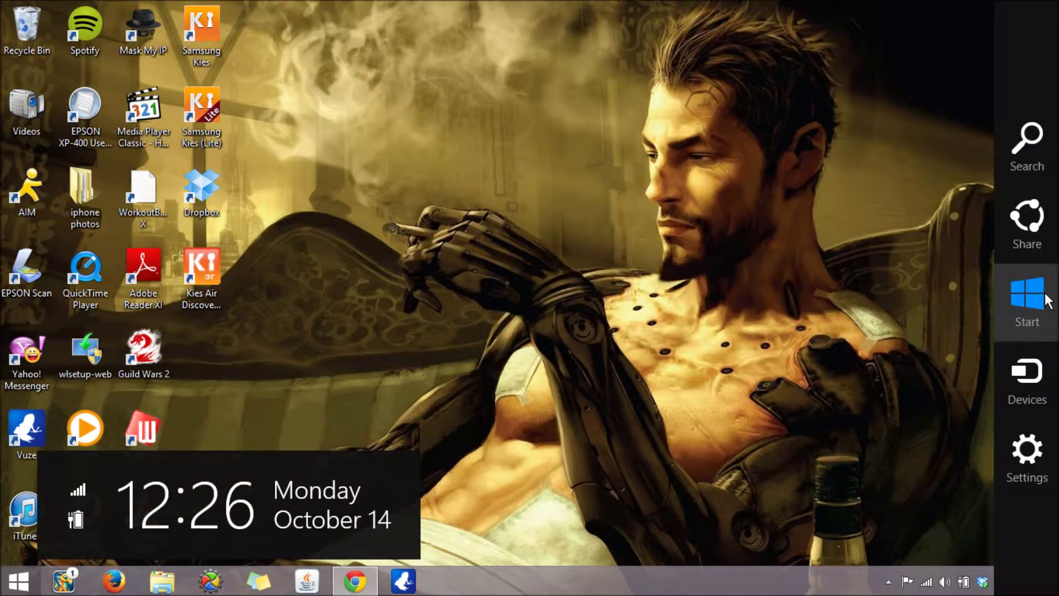
pyautogui.click(1028, 298)
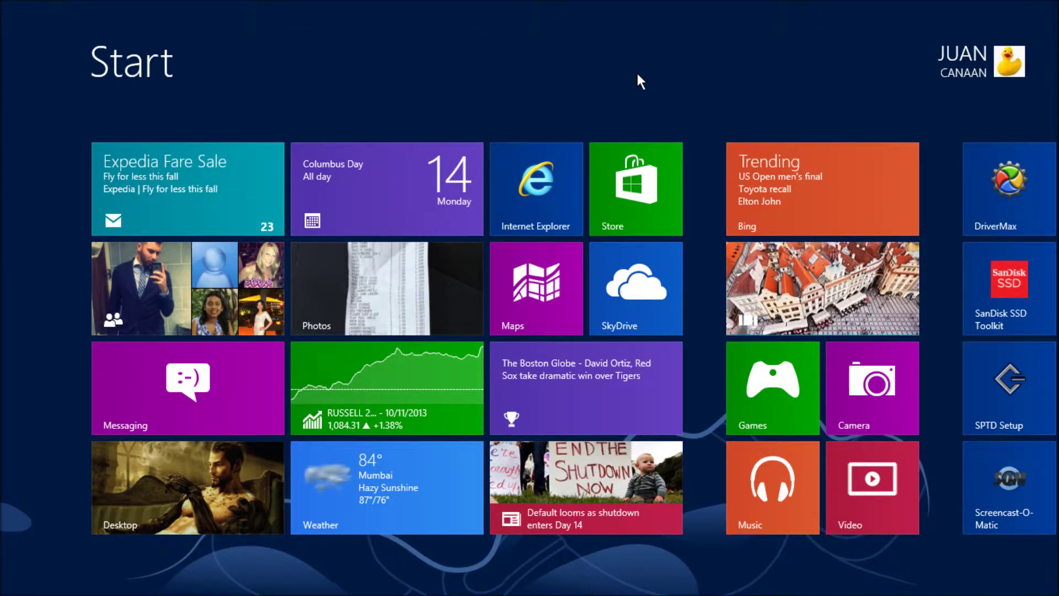
# Scroll back and forth across the Start screen to view all the live app tiles
pyautogui.scroll(-2, 530, 337)
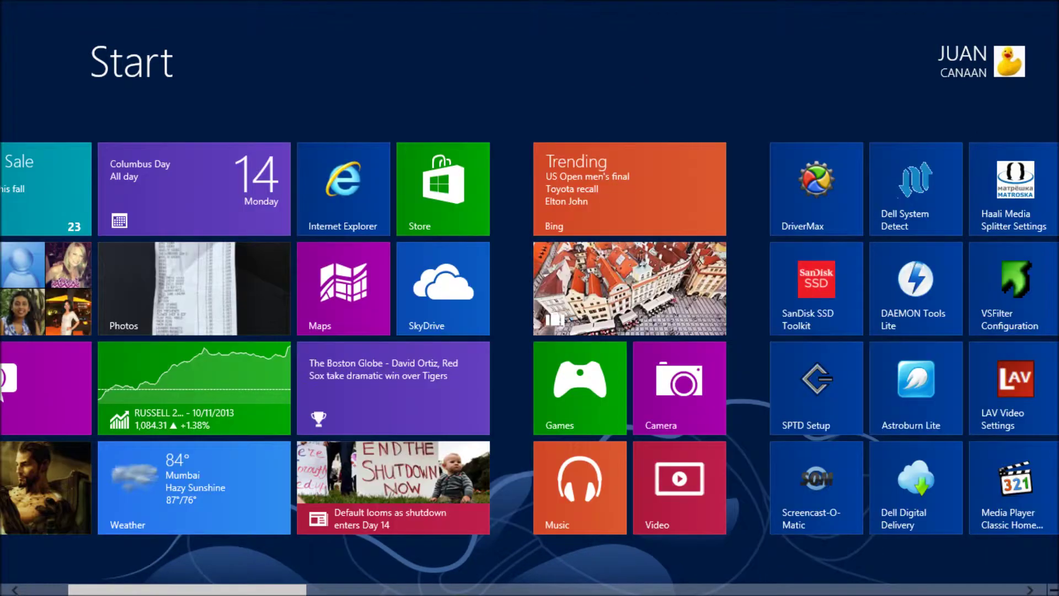
pyautogui.scroll(-1, 530, 337)
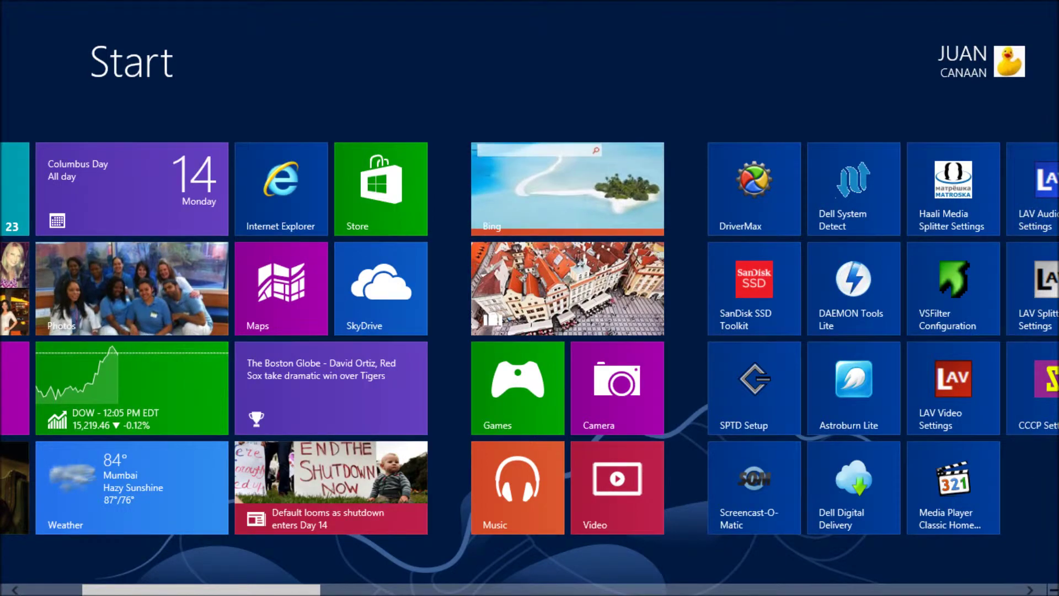
pyautogui.scroll(-5, 833, 89)
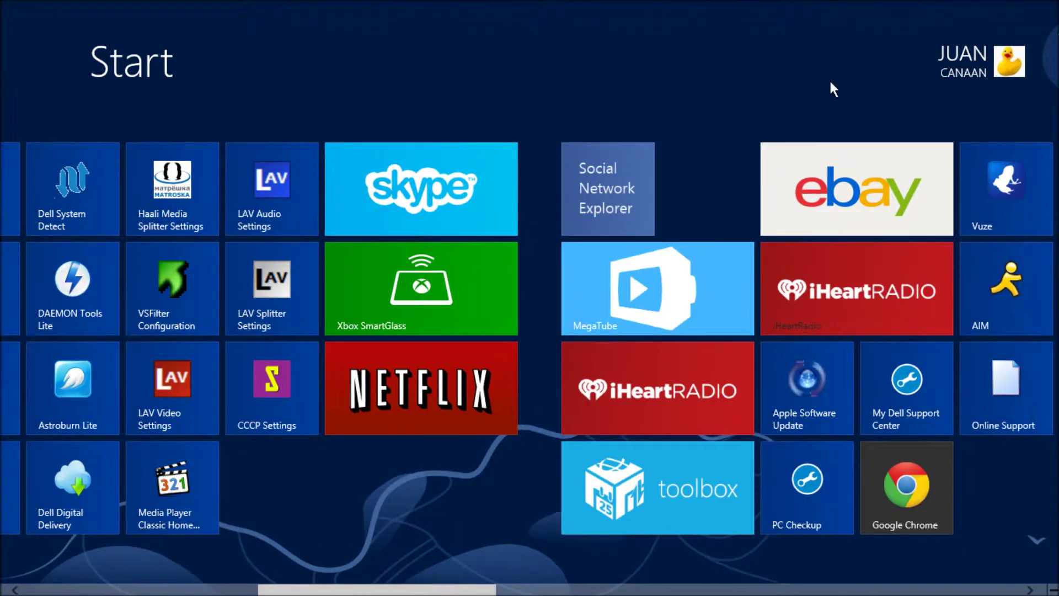
pyautogui.scroll(-2, 833, 89)
pyautogui.scroll(6, 214, 54)
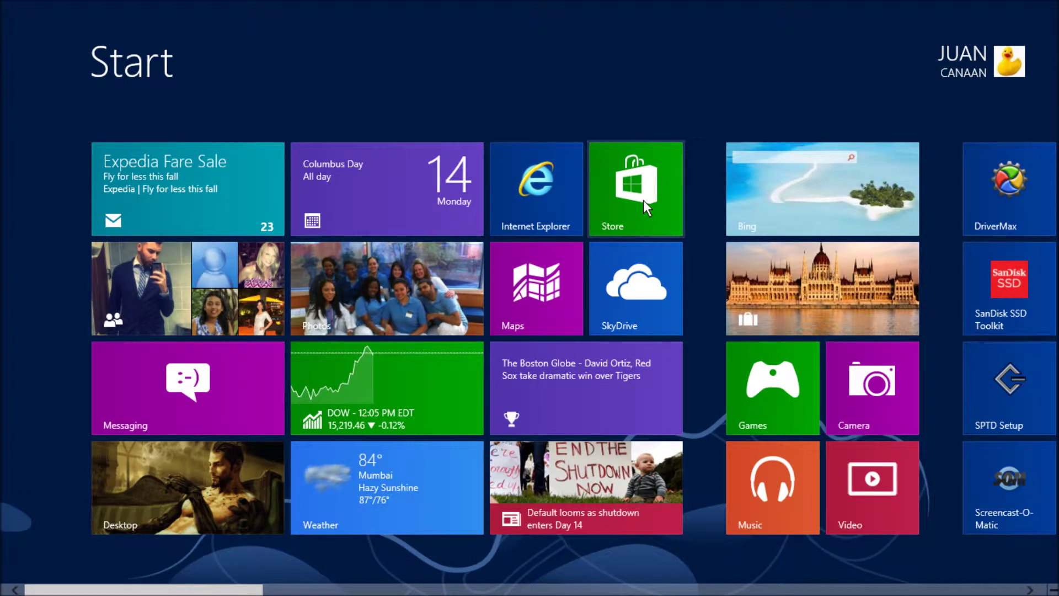
pyautogui.scroll(-6, 643, 200)
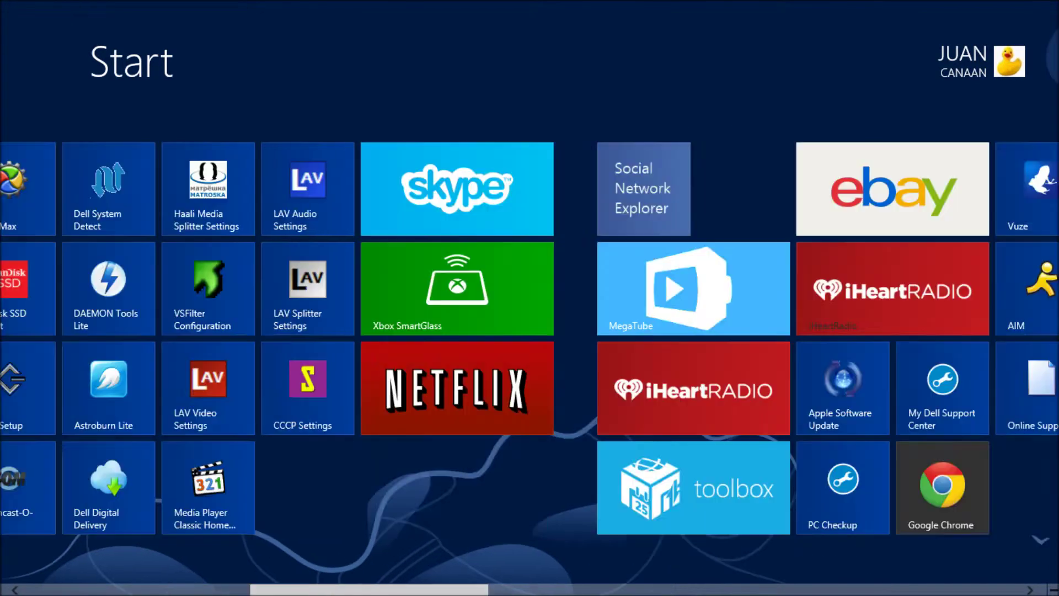
pyautogui.scroll(5, 110, 98)
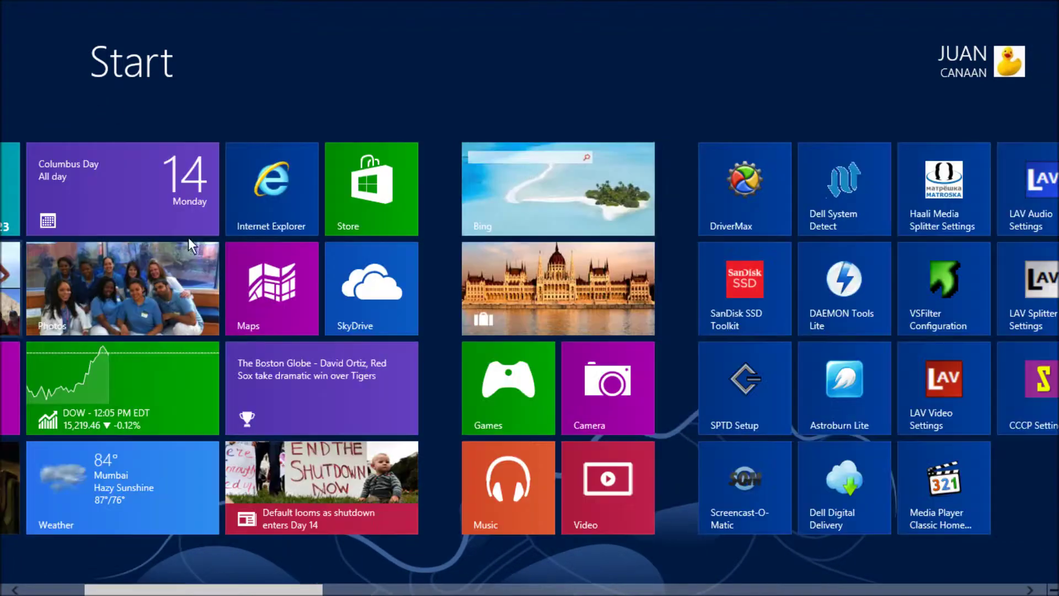
pyautogui.scroll(2, 516, 177)
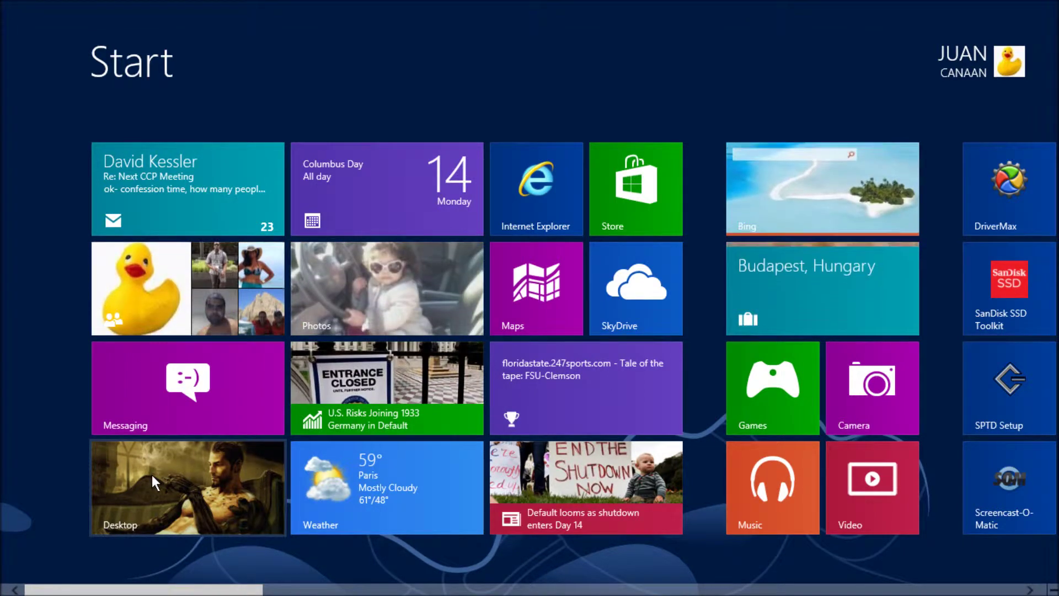
pyautogui.click(187, 462)
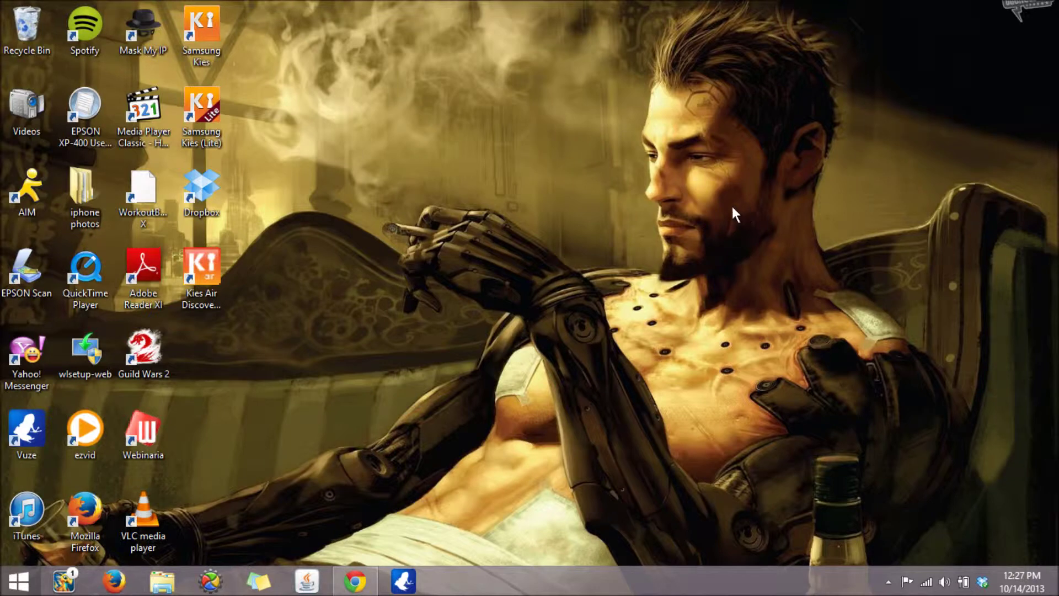
pyautogui.moveTo(1057, 2)
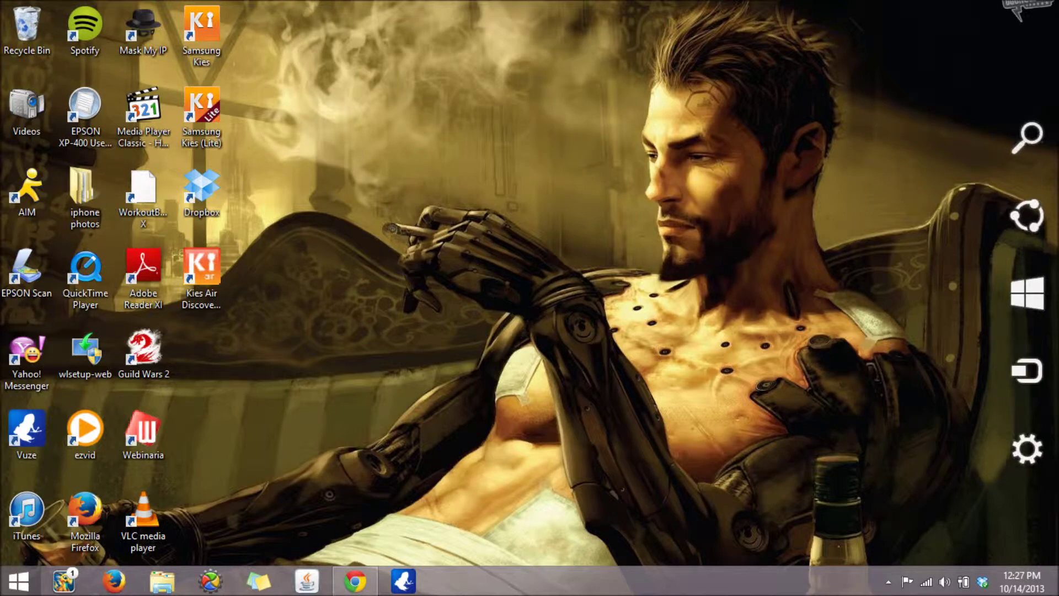
pyautogui.click(1028, 301)
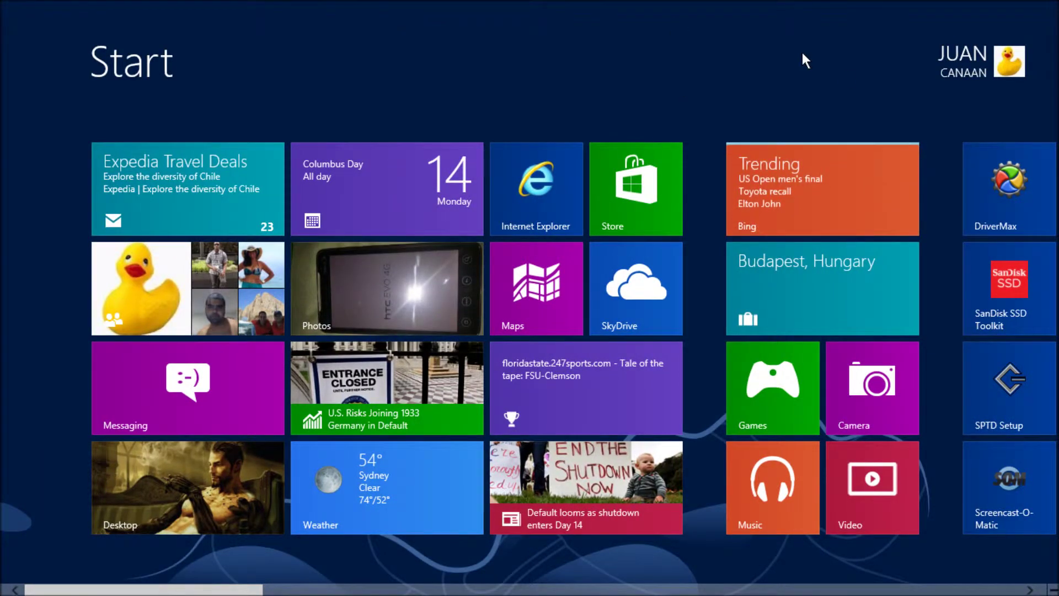
# Launch the Store, browse its Spotlight sections, and bring up the charms bar
pyautogui.click(647, 164)
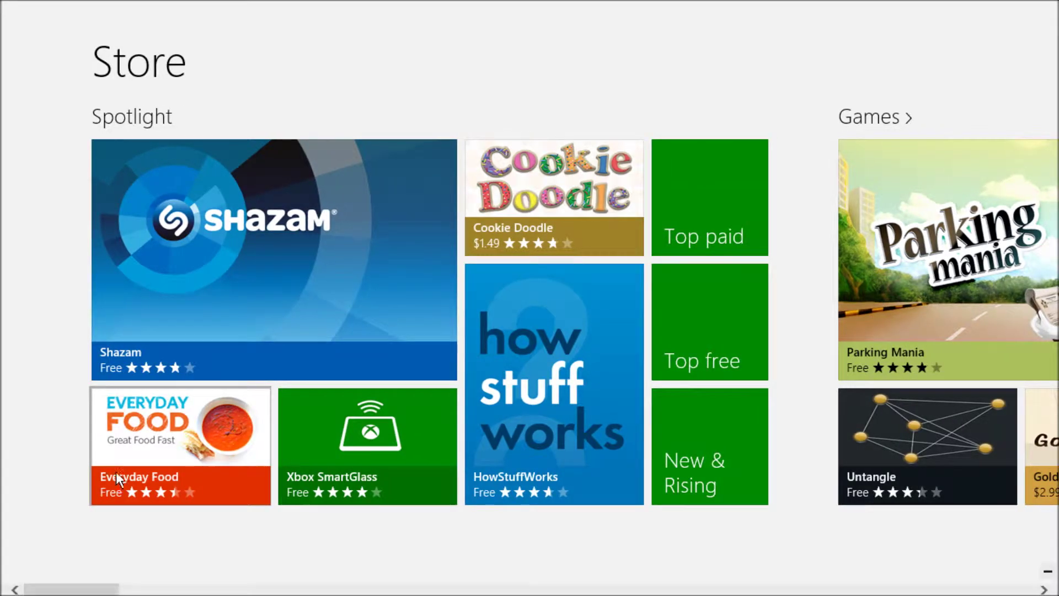
pyautogui.scroll(-3, 98, 594)
pyautogui.moveTo(98, 593); pyautogui.dragTo(3, 312)
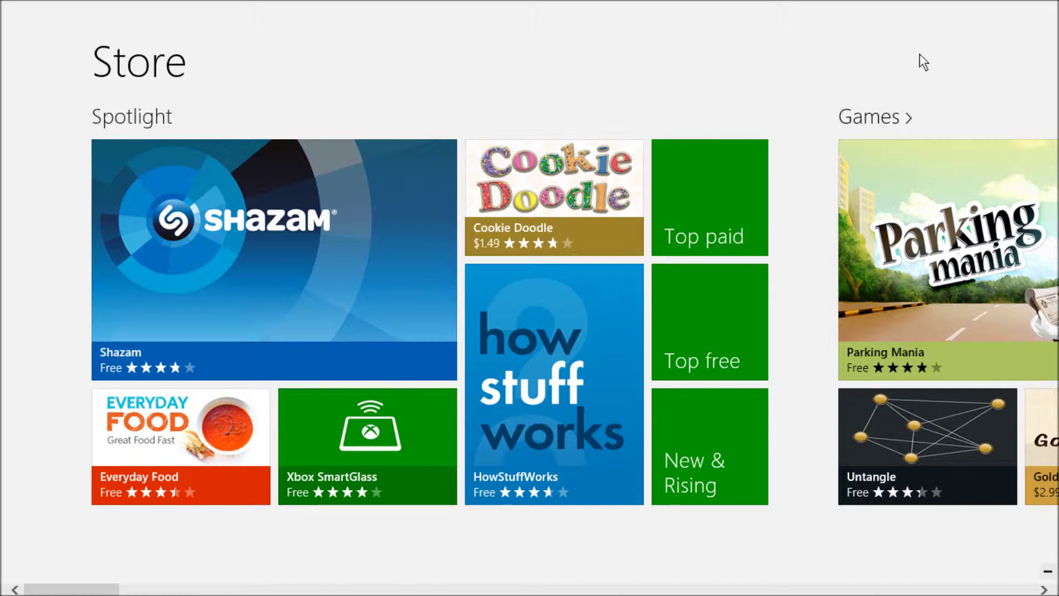
pyautogui.moveTo(1057, 3)
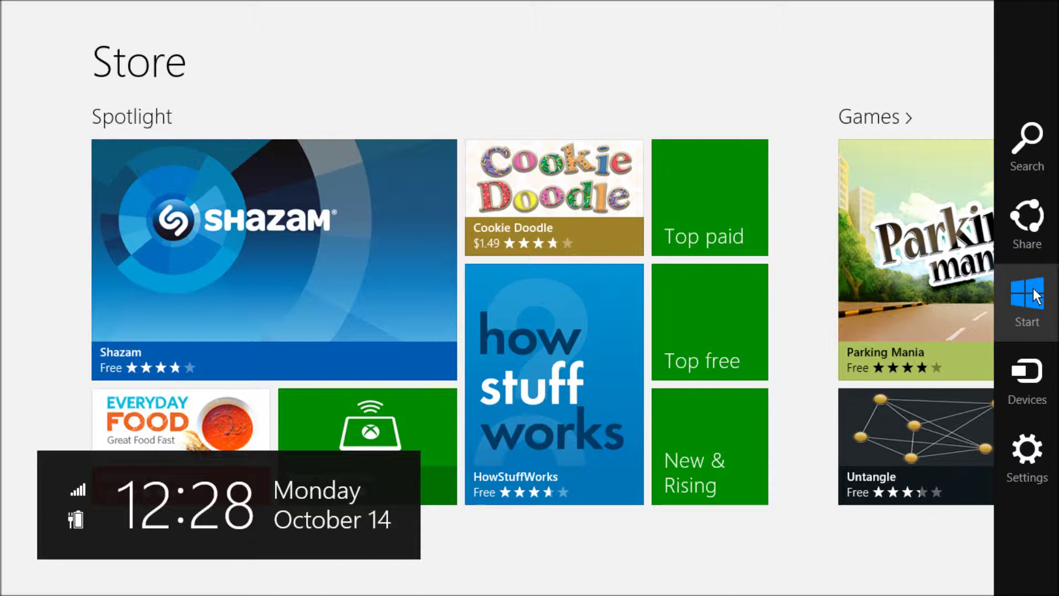
# Return to Start, reopen the Store, and drag it from the top edge down to close it
pyautogui.click(1034, 288)
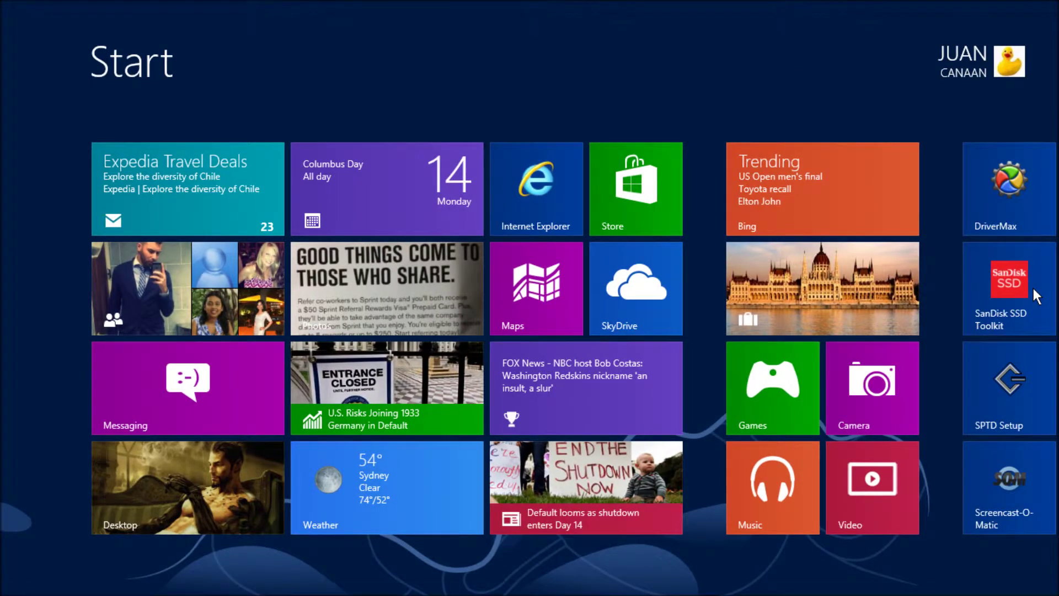
pyautogui.click(649, 172)
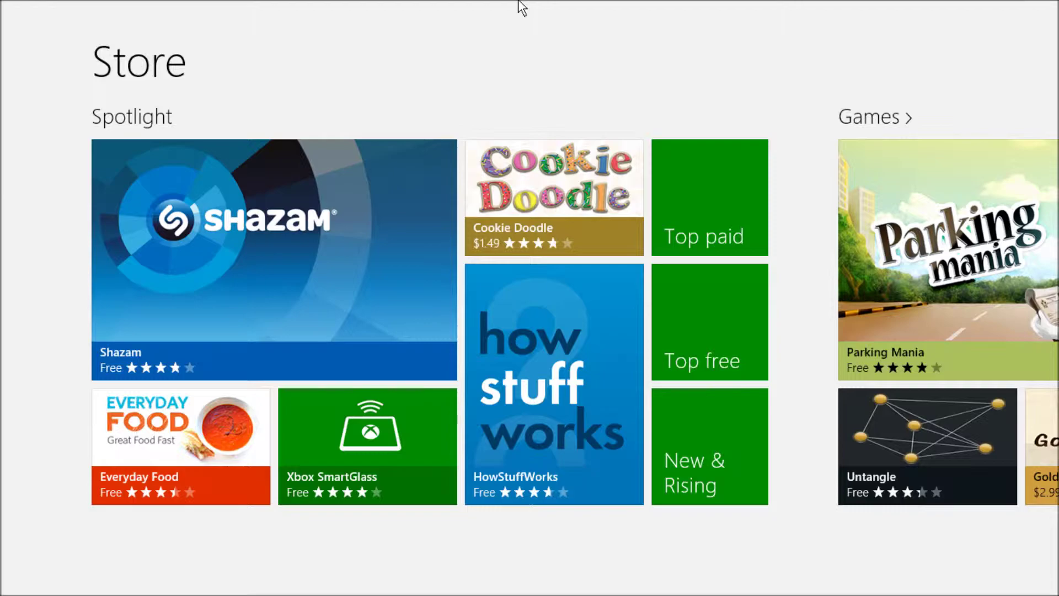
pyautogui.moveTo(520, 16); pyautogui.dragTo(524, 474)
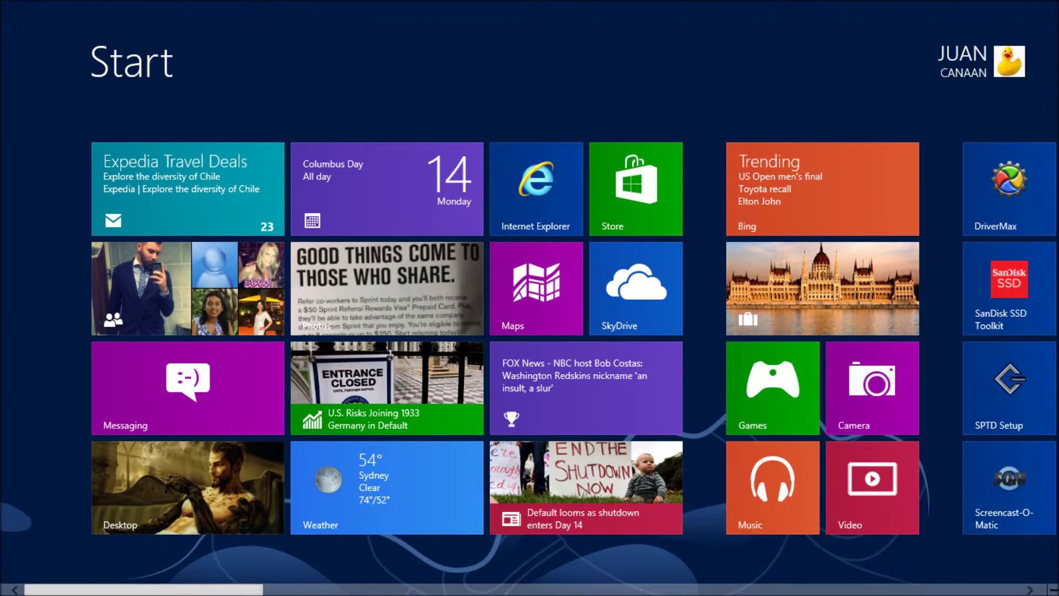
# Scroll the Start screen, launch Netflix, then switch to the desktop beside it
pyautogui.scroll(-3, 256, 589)
pyautogui.scroll(-4, 408, 592)
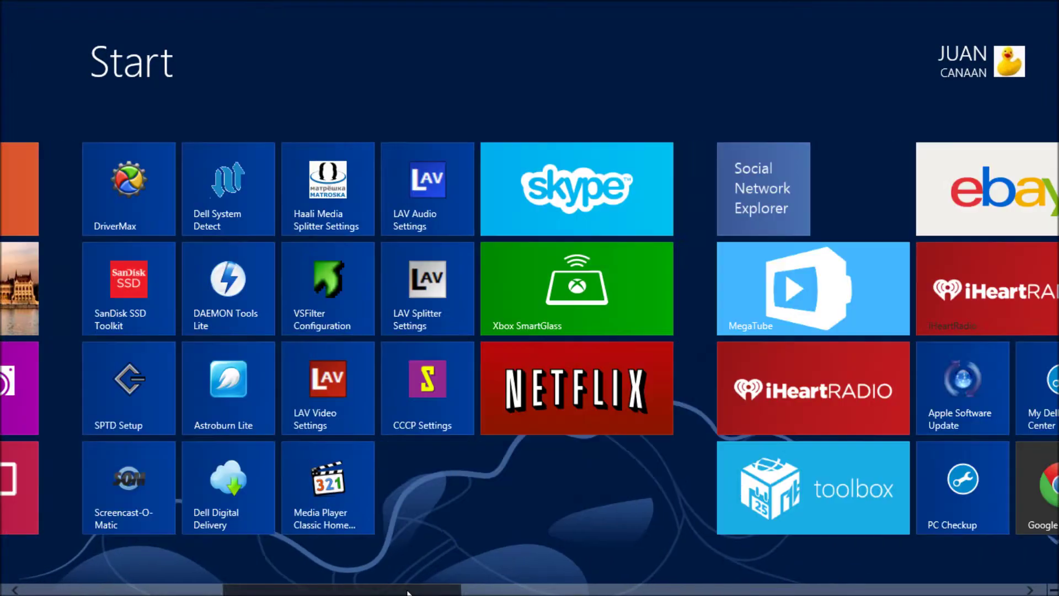
pyautogui.scroll(-1, 458, 530)
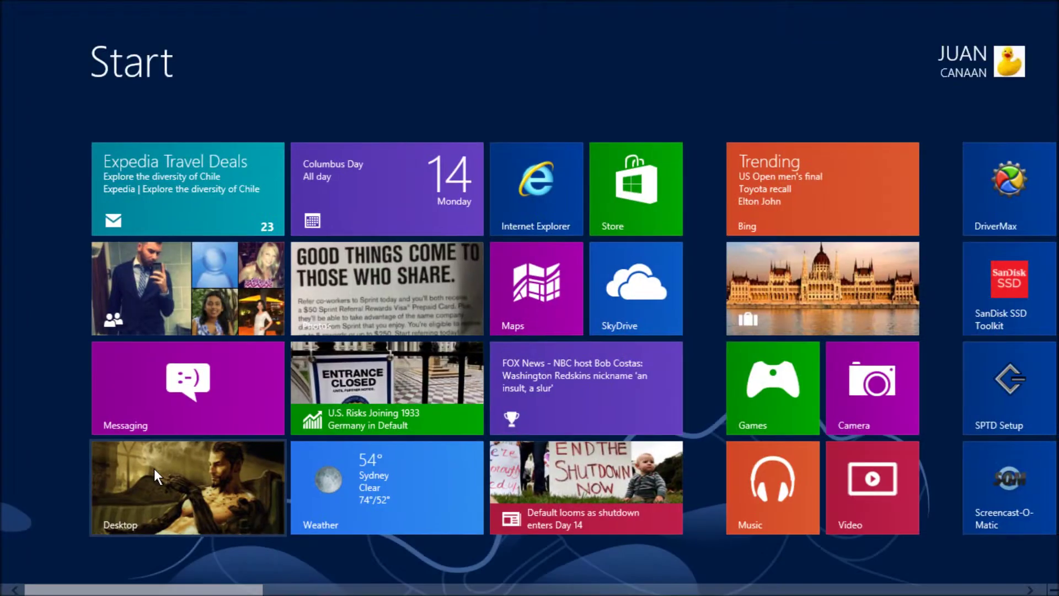
pyautogui.click(186, 480)
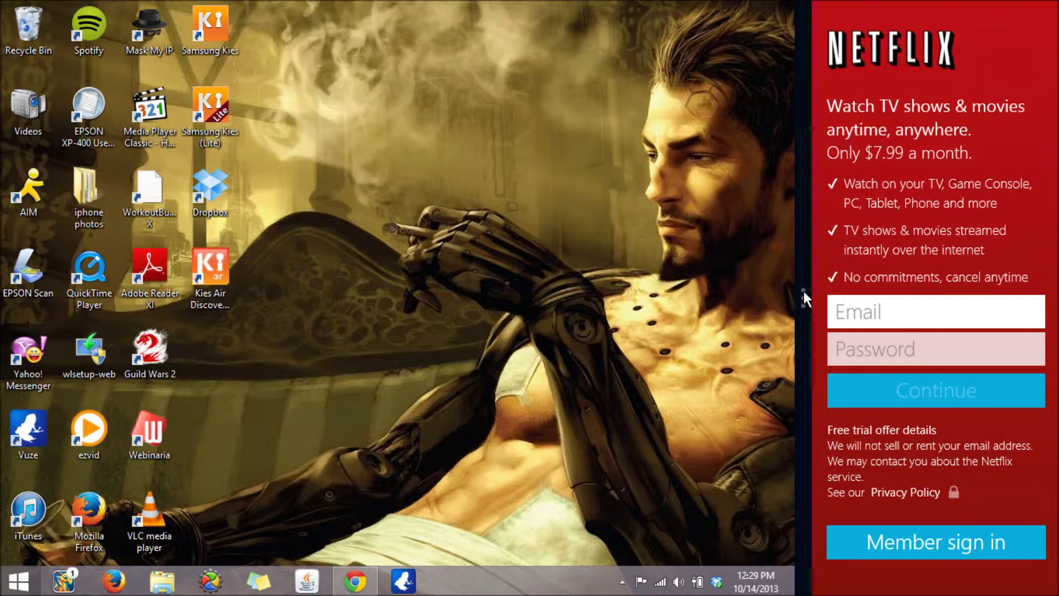
# Drag the snap divider toward the right screen edge to push the Netflix pane off
pyautogui.moveTo(803, 291); pyautogui.dragTo(1047, 274)
pyautogui.moveTo(803, 294); pyautogui.dragTo(618, 364)
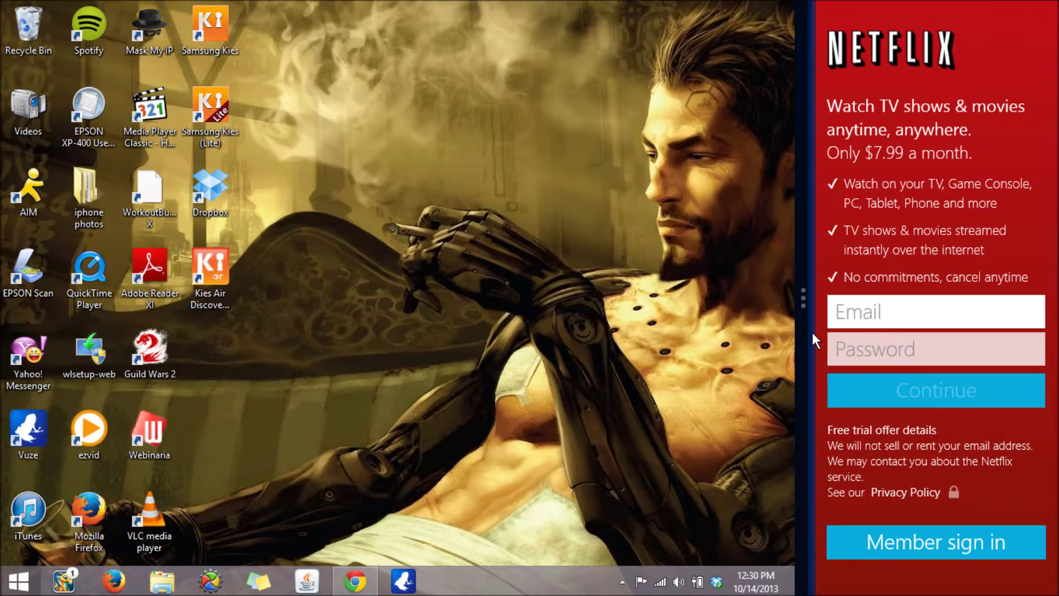
pyautogui.moveTo(812, 332); pyautogui.dragTo(1057, 287)
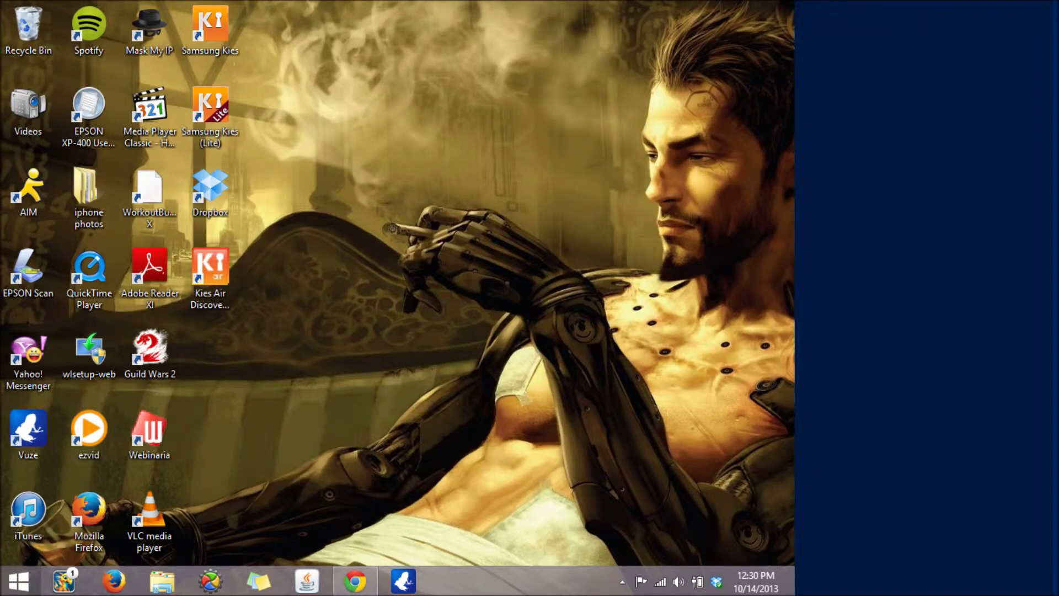
# Rearrange the snapped desktop and Netflix panes, then drag Netflix from top to bottom to close it
pyautogui.moveTo(982, 291); pyautogui.dragTo(263, 360)
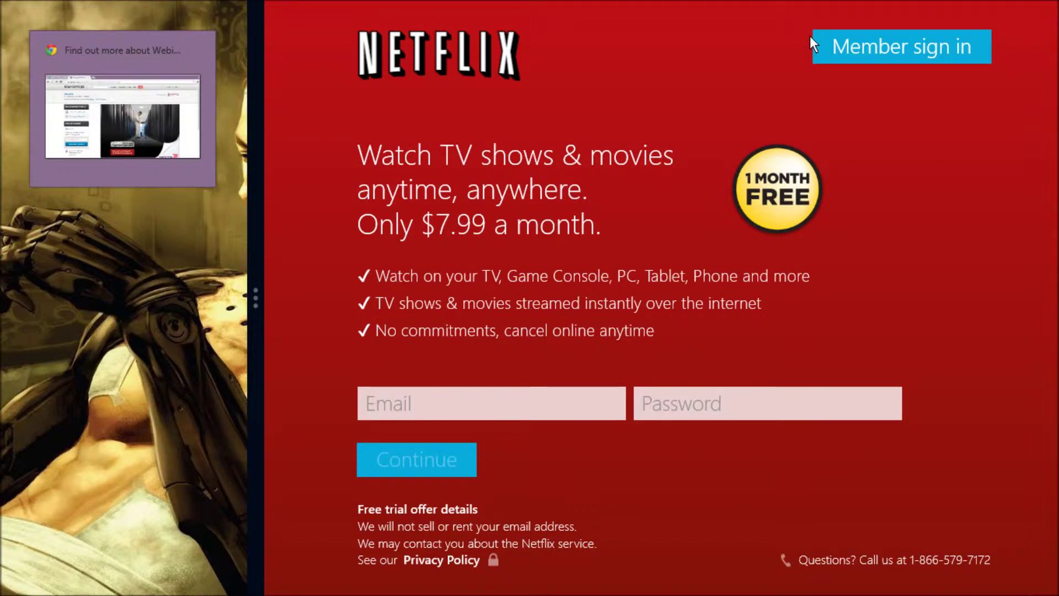
pyautogui.moveTo(260, 283); pyautogui.dragTo(2, 298)
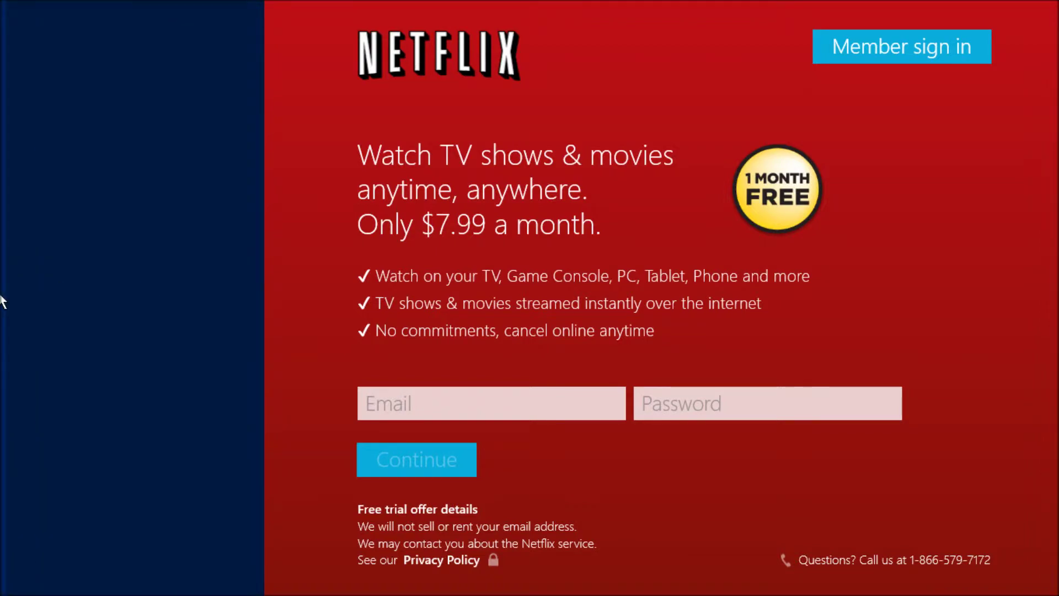
pyautogui.moveTo(2, 301); pyautogui.dragTo(763, 286)
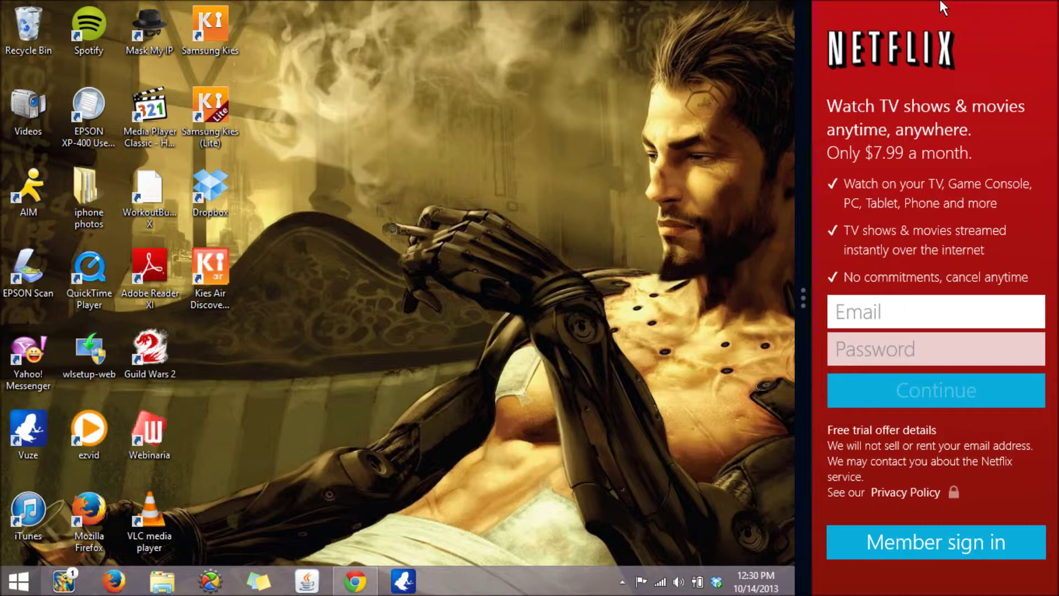
pyautogui.moveTo(943, 7); pyautogui.dragTo(960, 593)
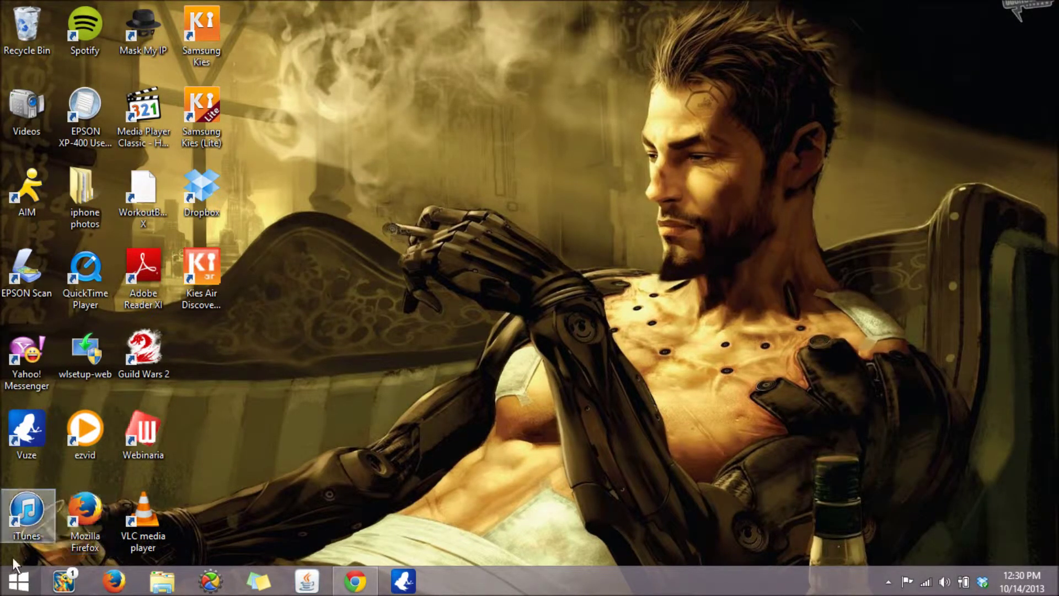
# Open and dismiss the Pokki start menu, then use the charms bar to reach the Start screen
pyautogui.click(18, 580)
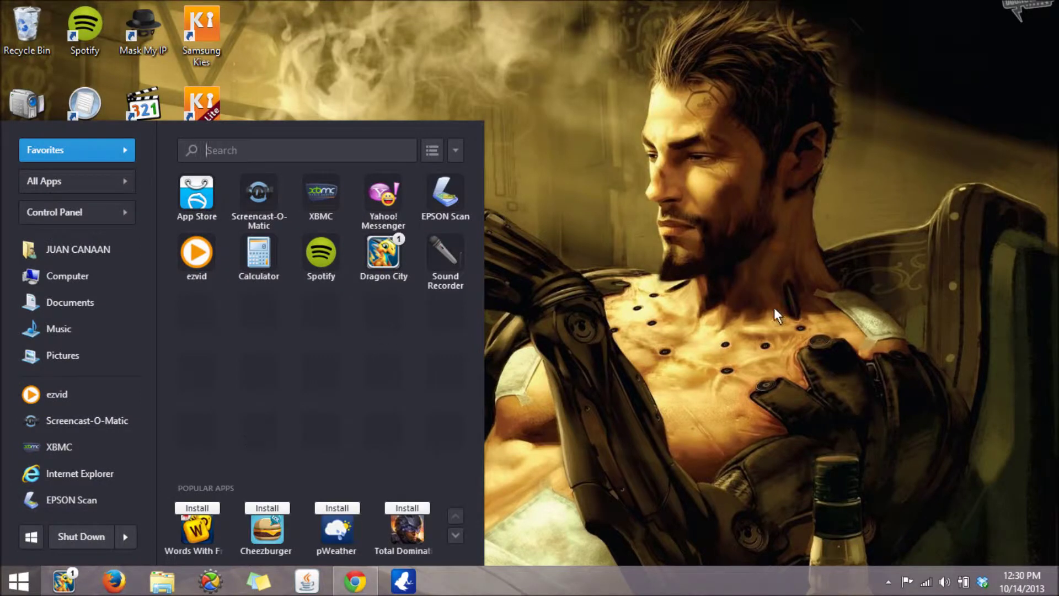
pyautogui.press('super')
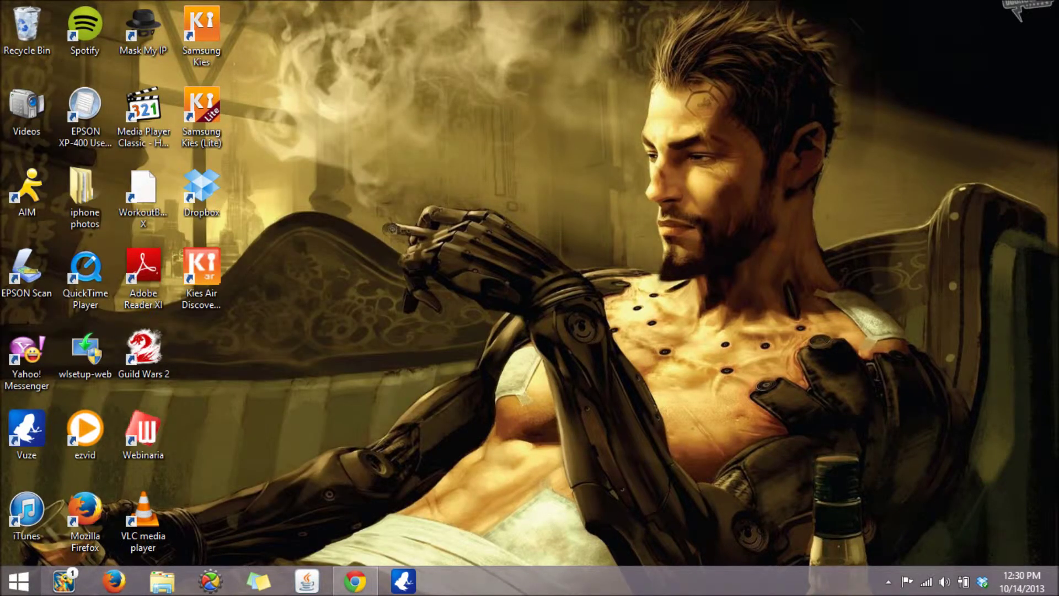
pyautogui.moveTo(1057, 4)
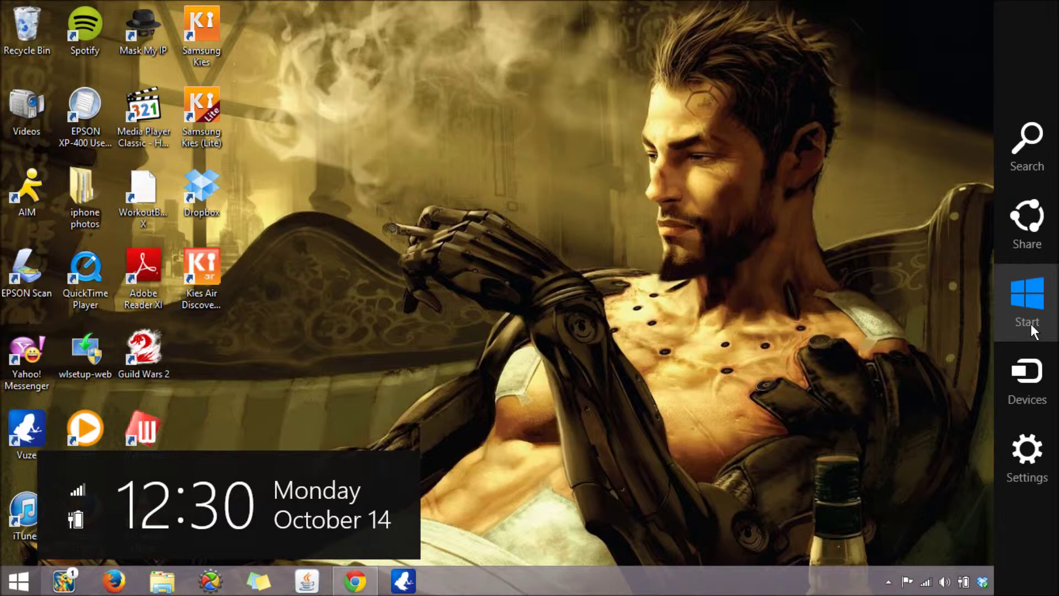
pyautogui.click(1031, 324)
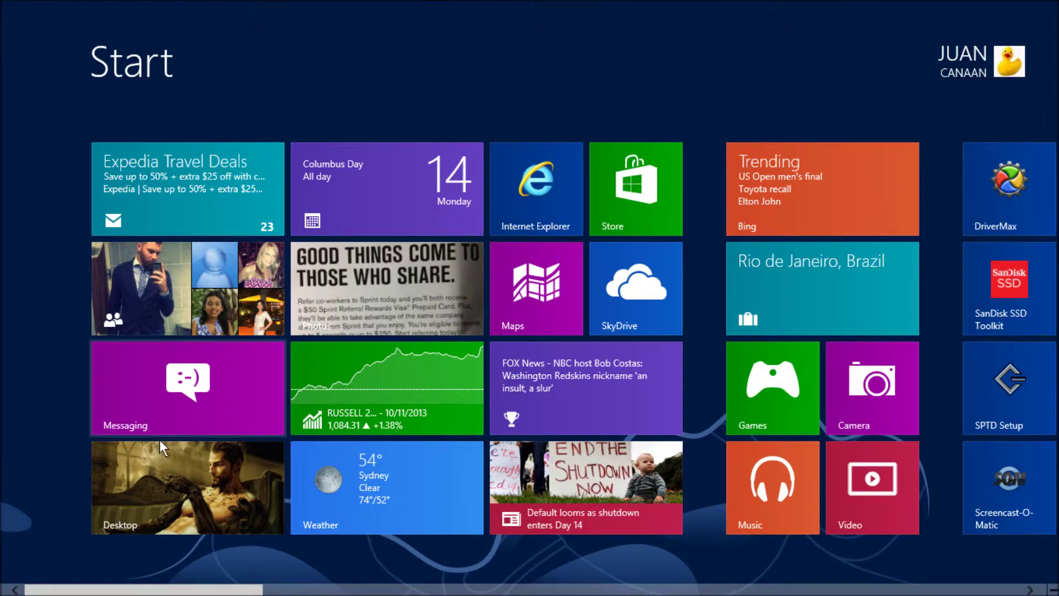
# Return to the desktop via the Desktop tile and open the Pokki start menu
pyautogui.click(184, 476)
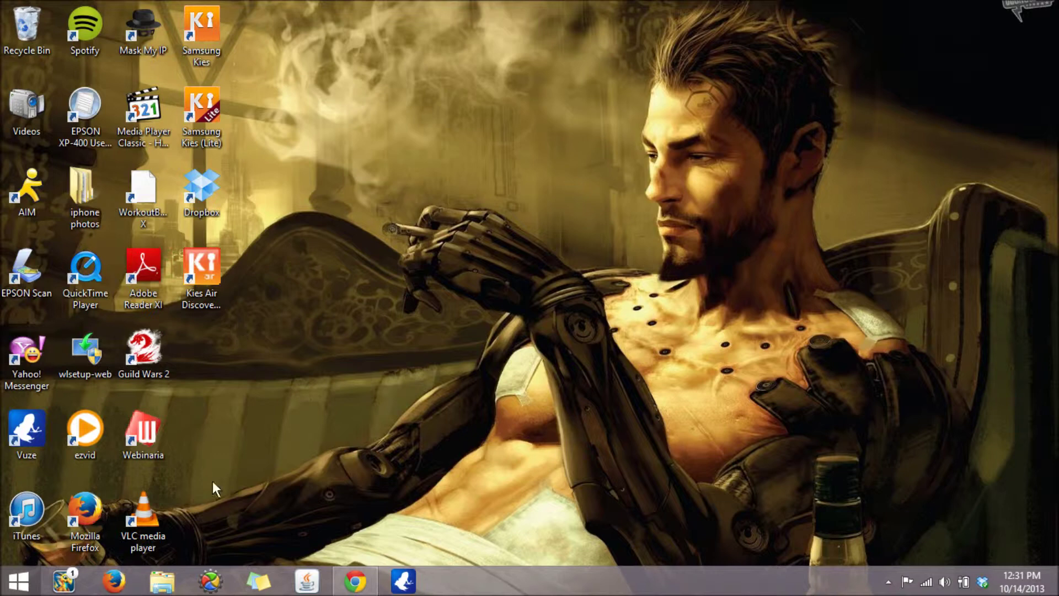
pyautogui.click(27, 579)
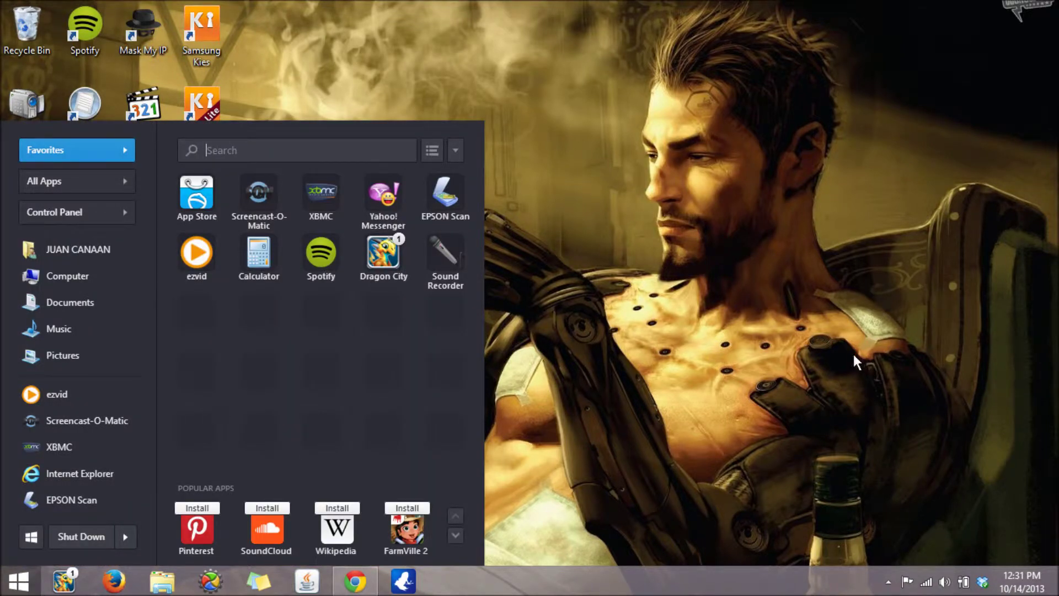
# Close the Pokki menu, open File Explorer, browse Local Disk (C:), then close the window
pyautogui.click(527, 450)
pyautogui.moveTo(63, 589)
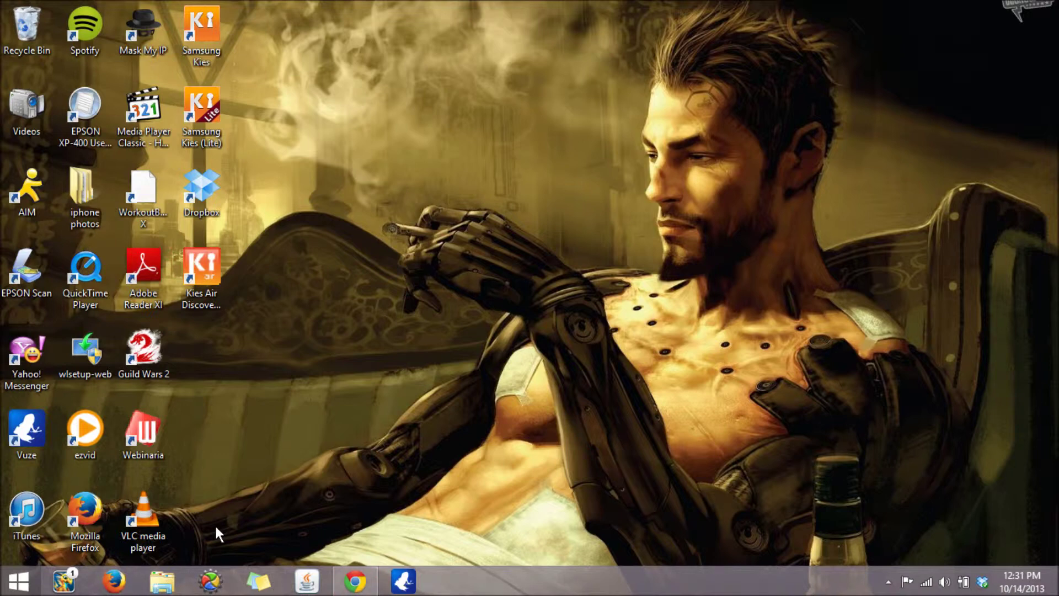
pyautogui.click(163, 582)
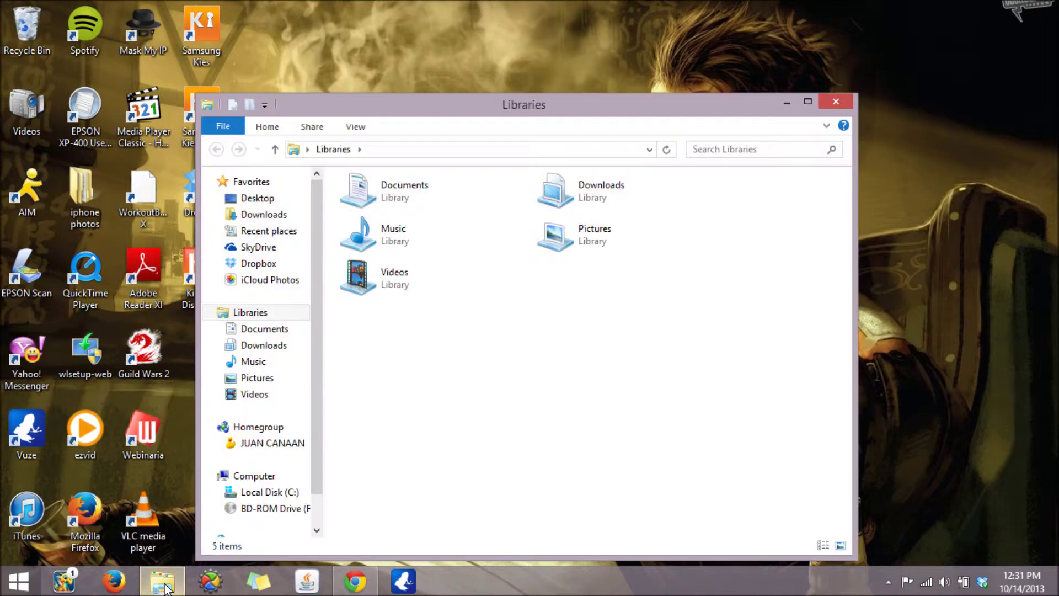
pyautogui.click(277, 490)
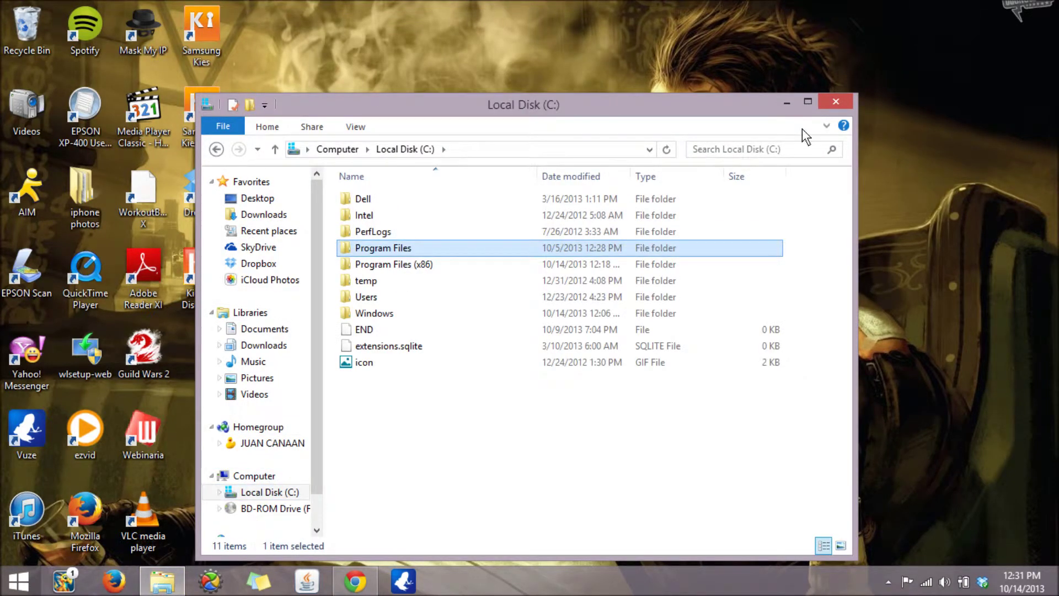
pyautogui.click(836, 102)
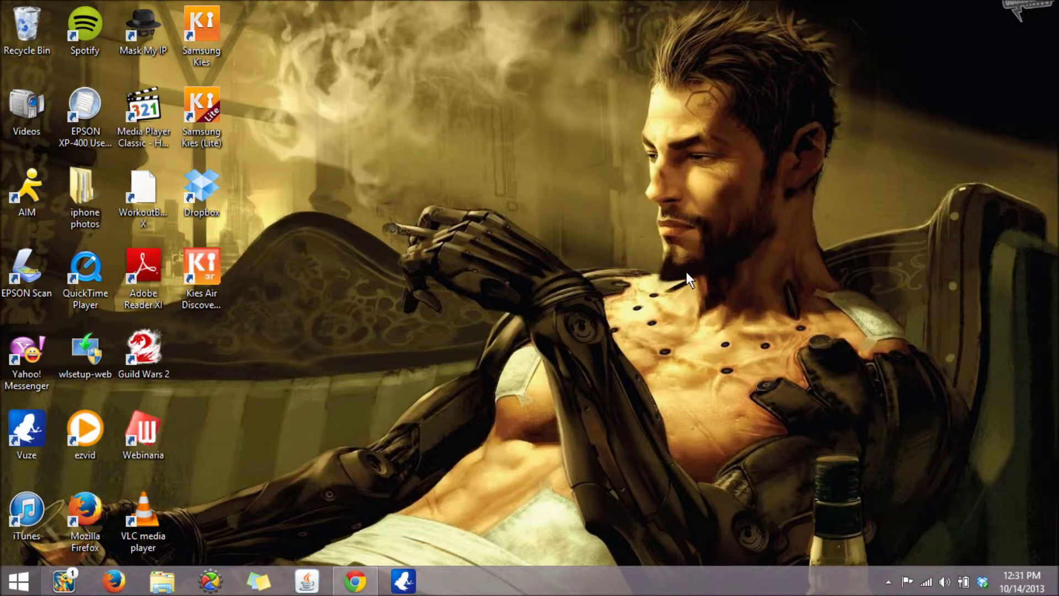
# Go to the Start screen from the Start charm, scan its tiles, and bring up the app bar
pyautogui.moveTo(1057, 11)
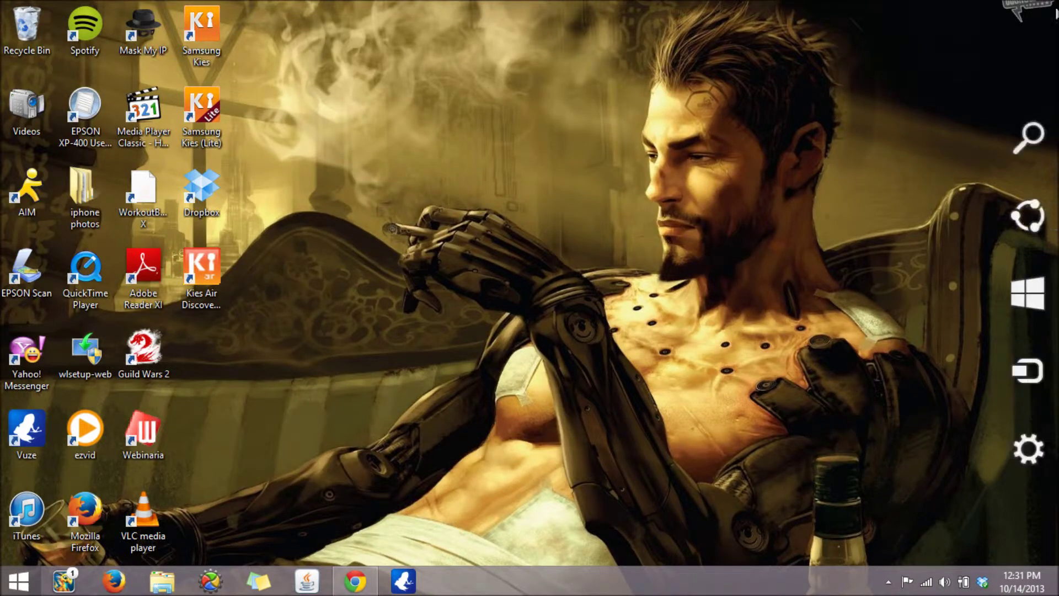
pyautogui.click(1040, 309)
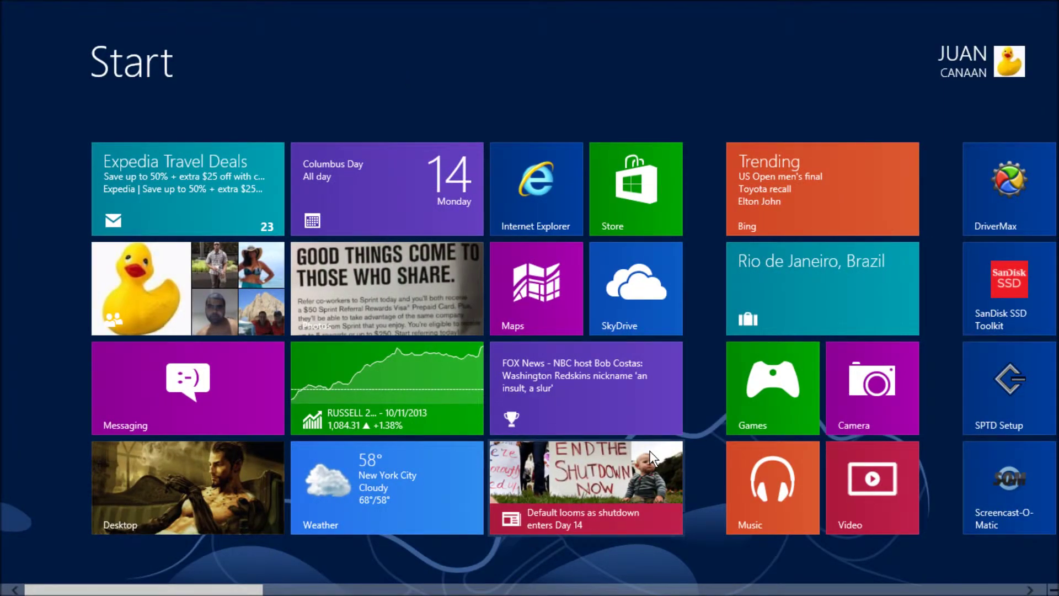
pyautogui.scroll(-5, 697, 319)
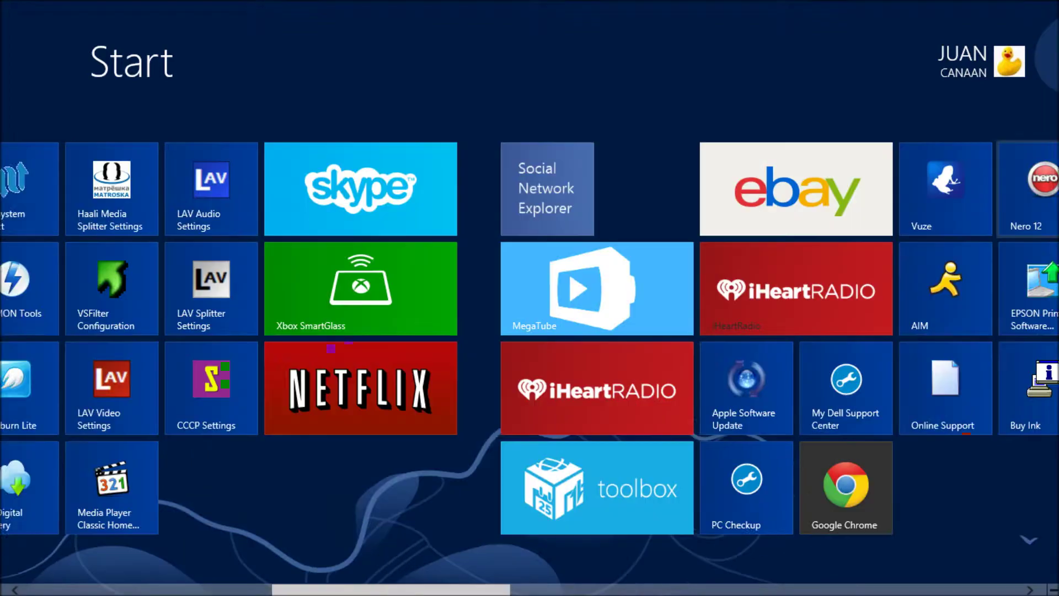
pyautogui.scroll(-3, 529, 331)
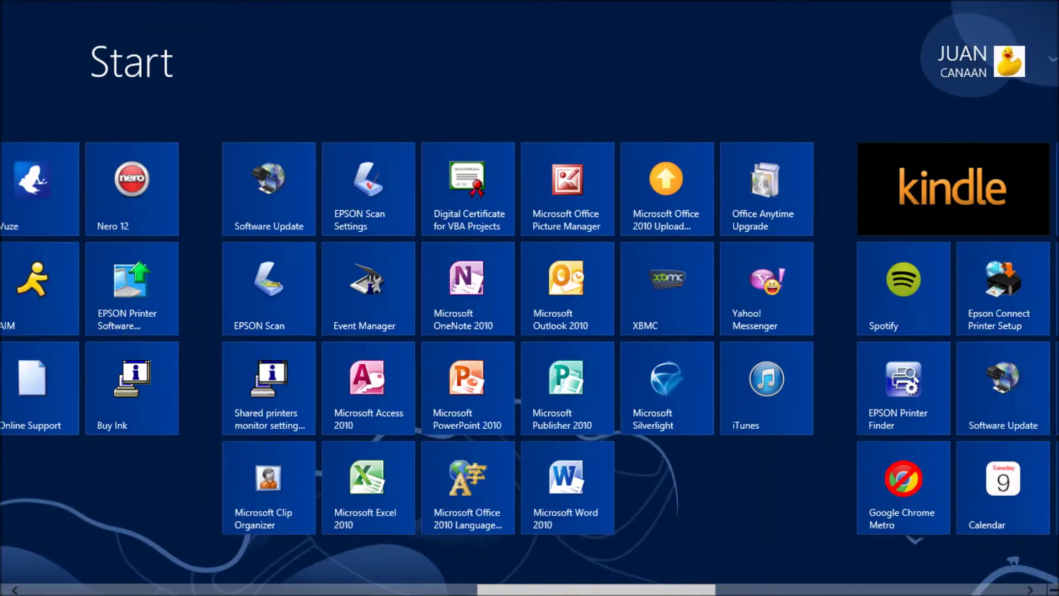
pyautogui.scroll(10, 3, 42)
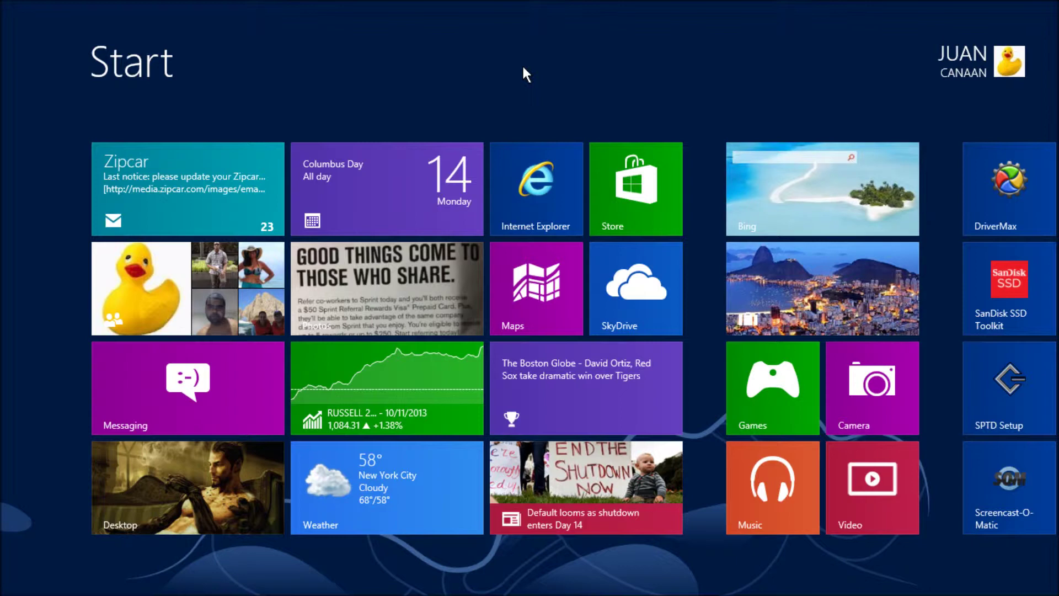
pyautogui.rightClick(525, 73)
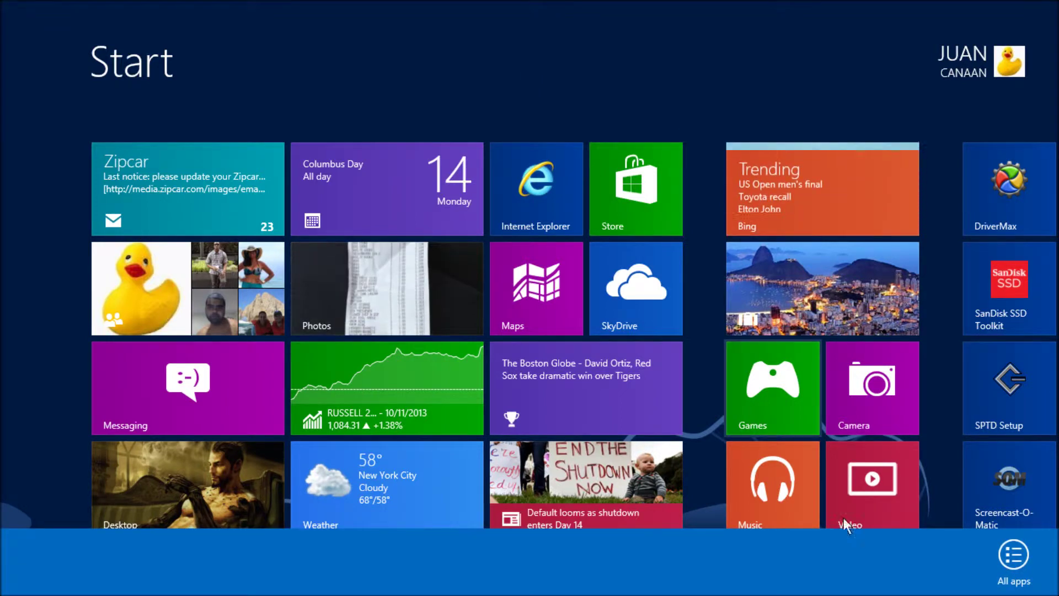
# Show All apps, scroll through the installed apps list, then return to the desktop with Win+D
pyautogui.click(1011, 558)
pyautogui.scroll(-10, 982, 541)
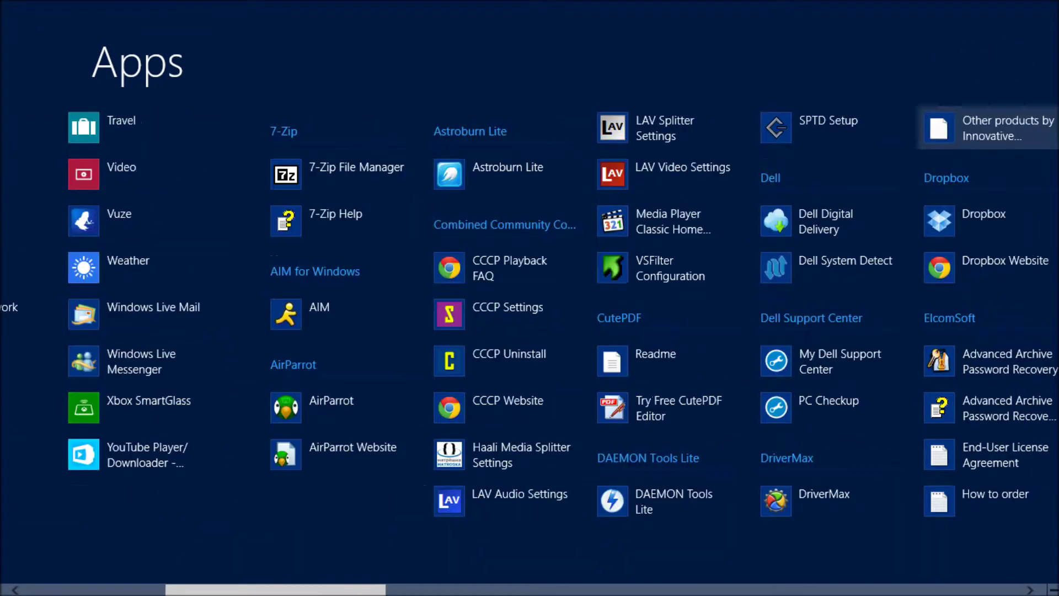
pyautogui.scroll(10, 5, 221)
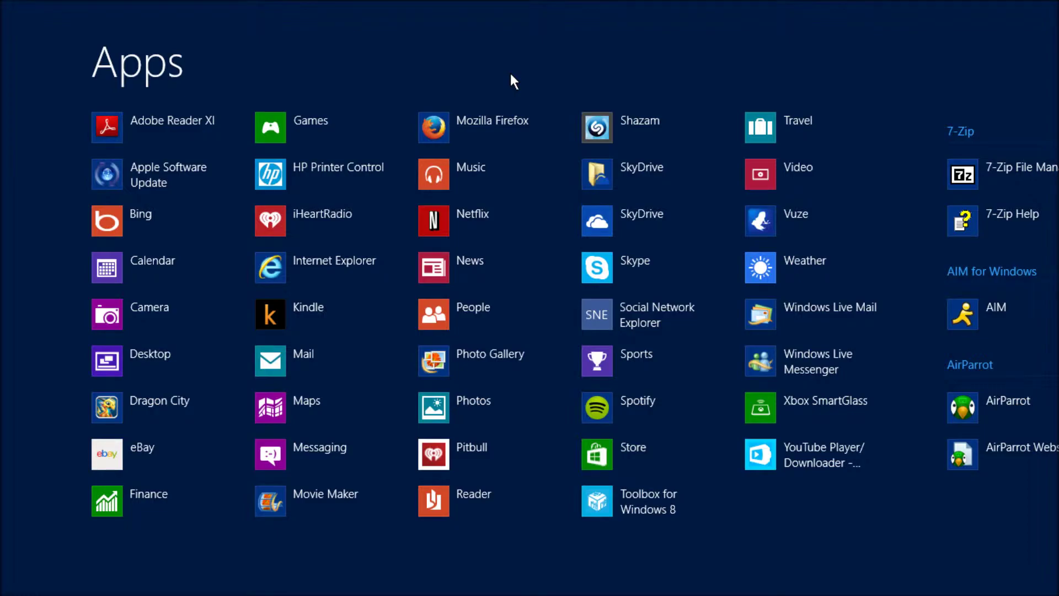
pyautogui.press('super+d')
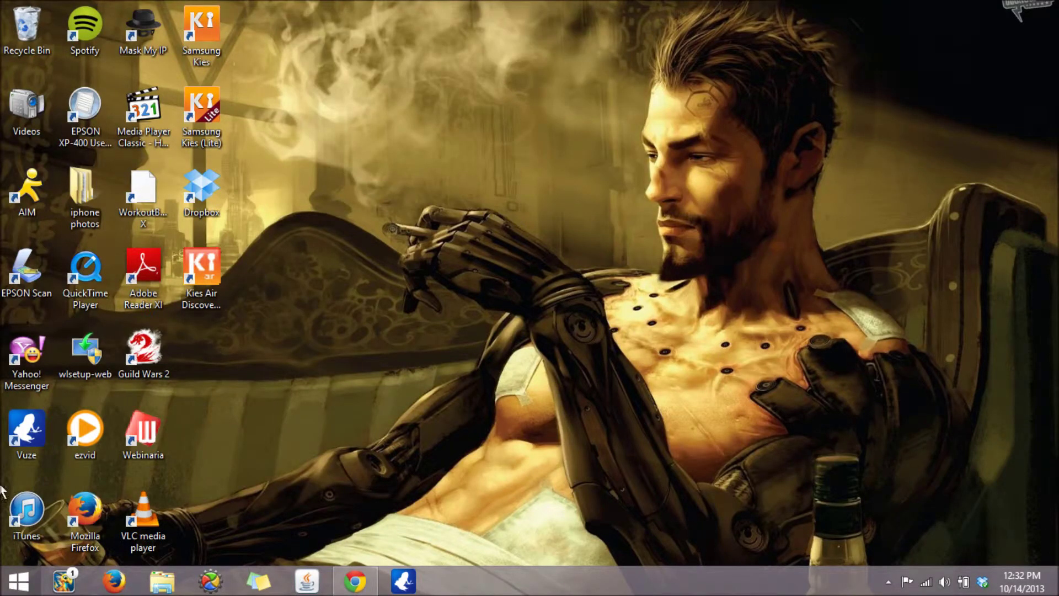
pyautogui.click(15, 586)
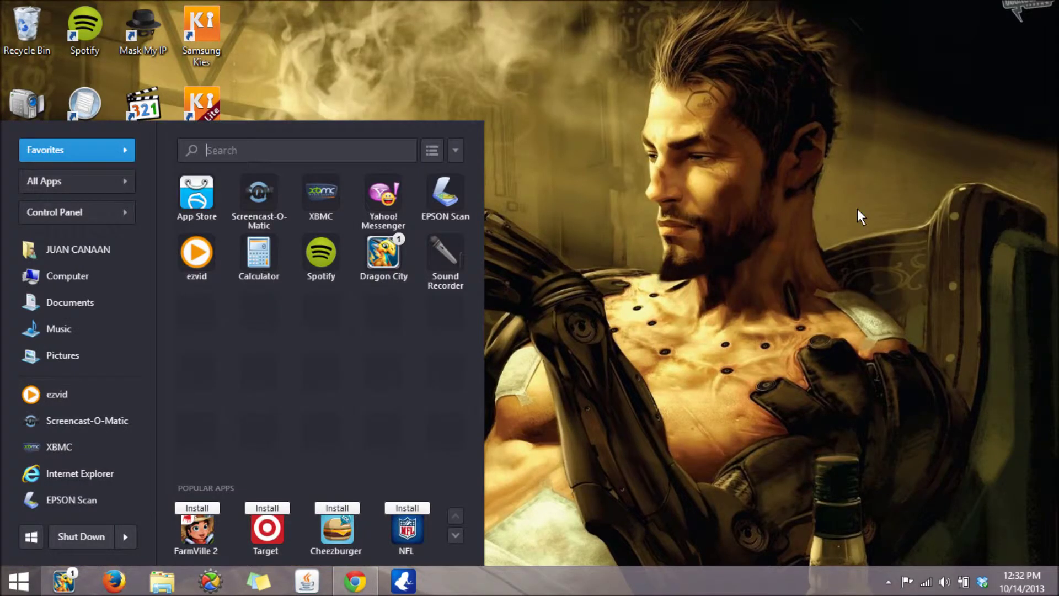
pyautogui.click(877, 215)
pyautogui.moveTo(1057, 216)
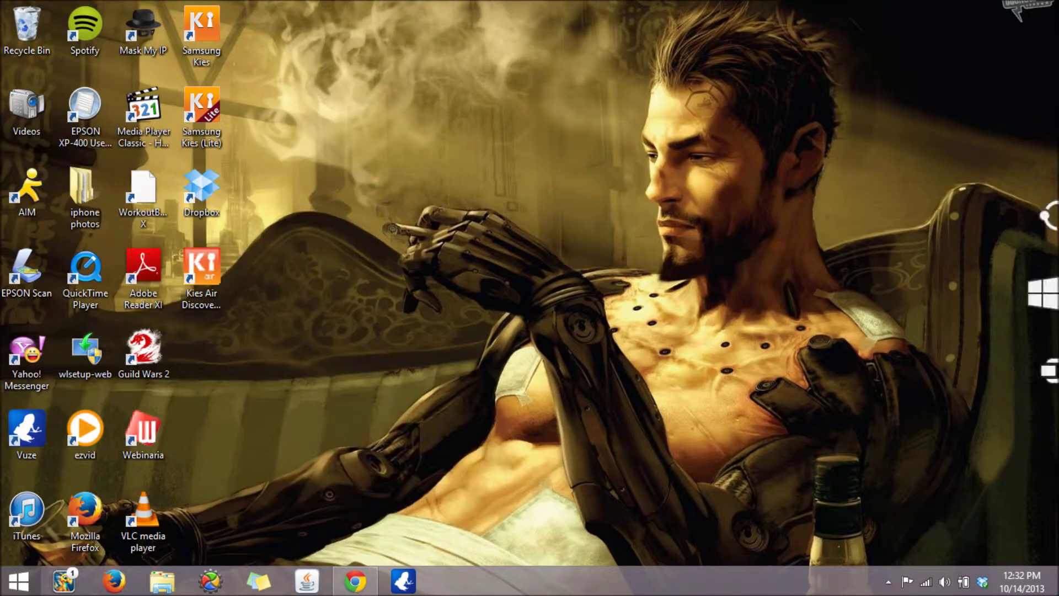
pyautogui.click(1031, 283)
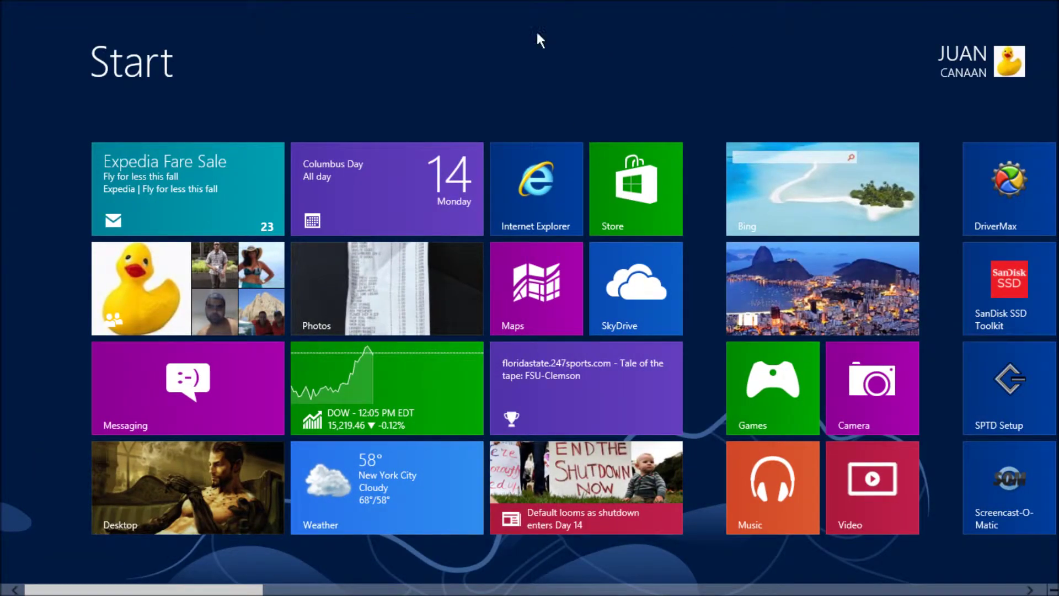
pyautogui.moveTo(1056, 3)
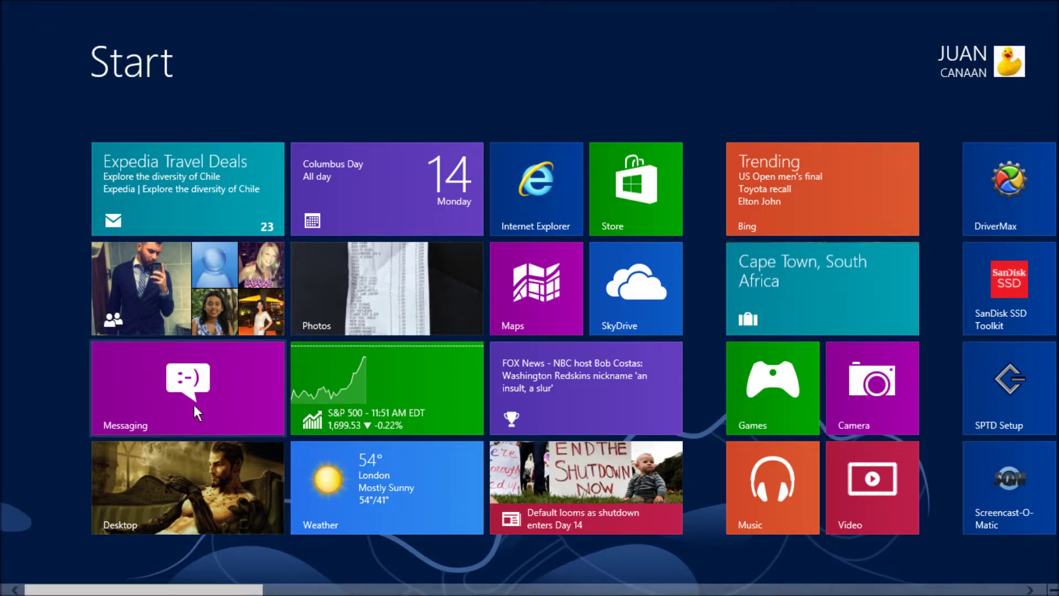
pyautogui.click(163, 521)
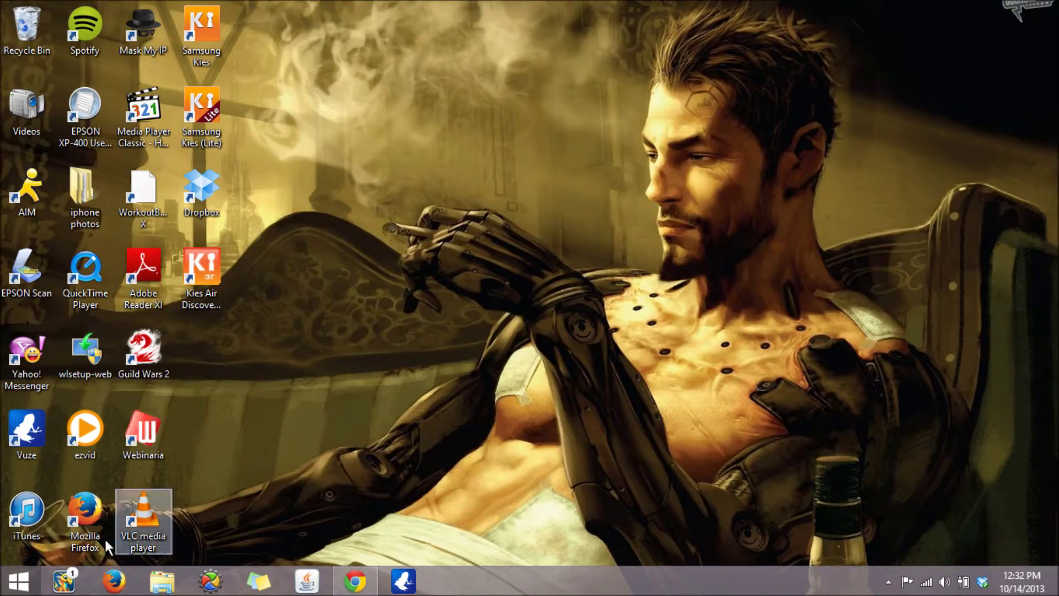
# Open and close the Pokki start menu, then right-click the Start button for Pokki's options
pyautogui.click(21, 582)
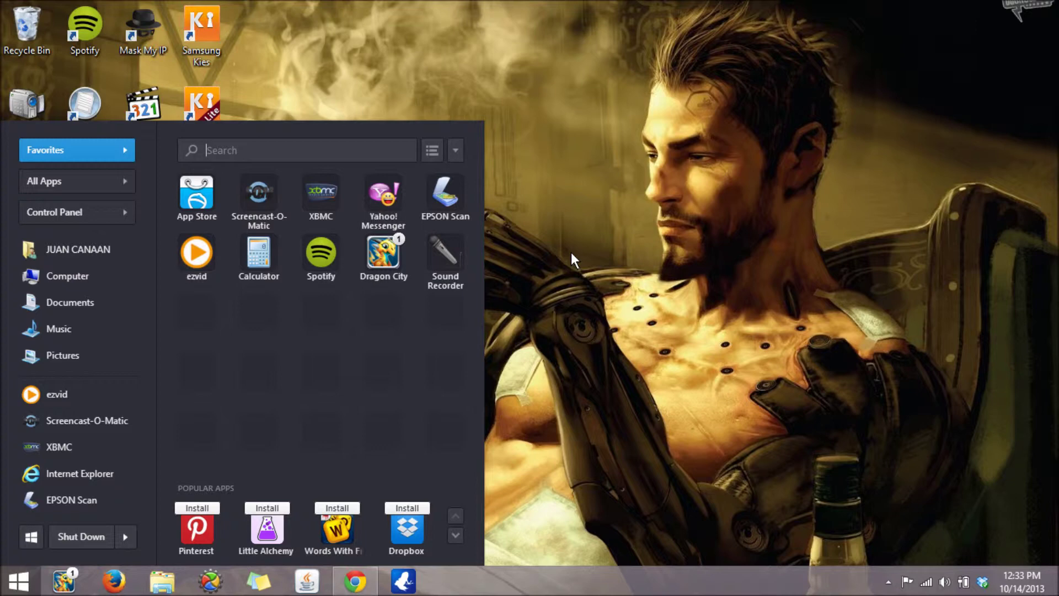
pyautogui.click(710, 274)
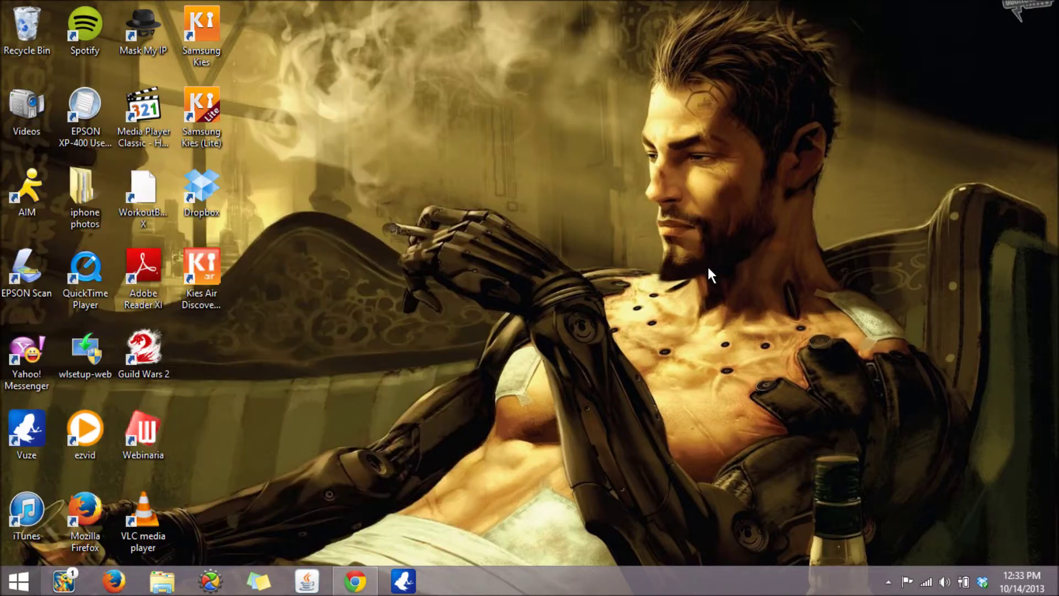
pyautogui.rightClick(13, 583)
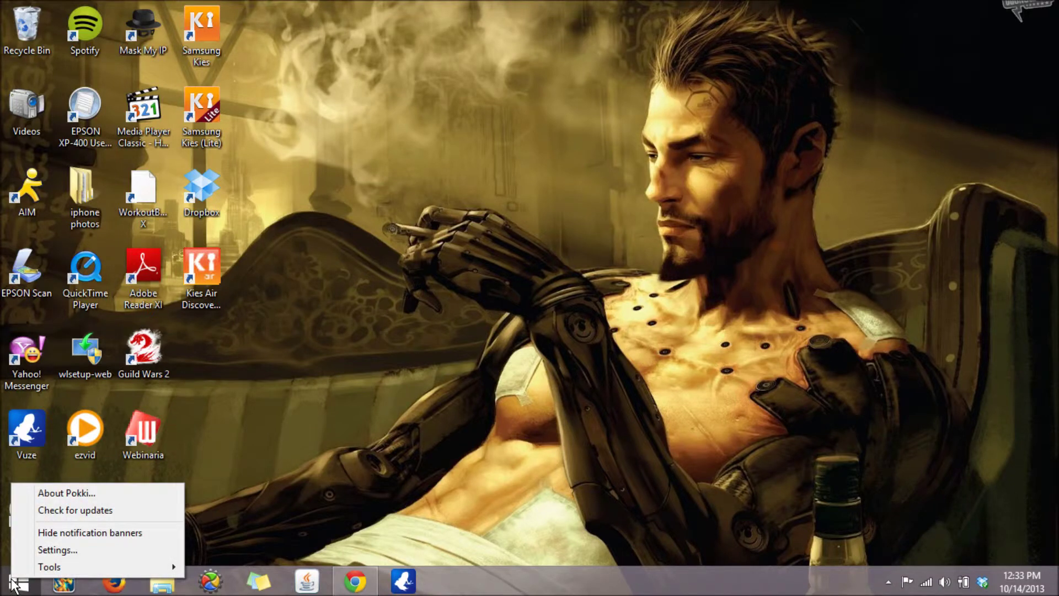
# Re-enable the bottom-left hot corner in Pokki Settings and save the change
pyautogui.click(90, 549)
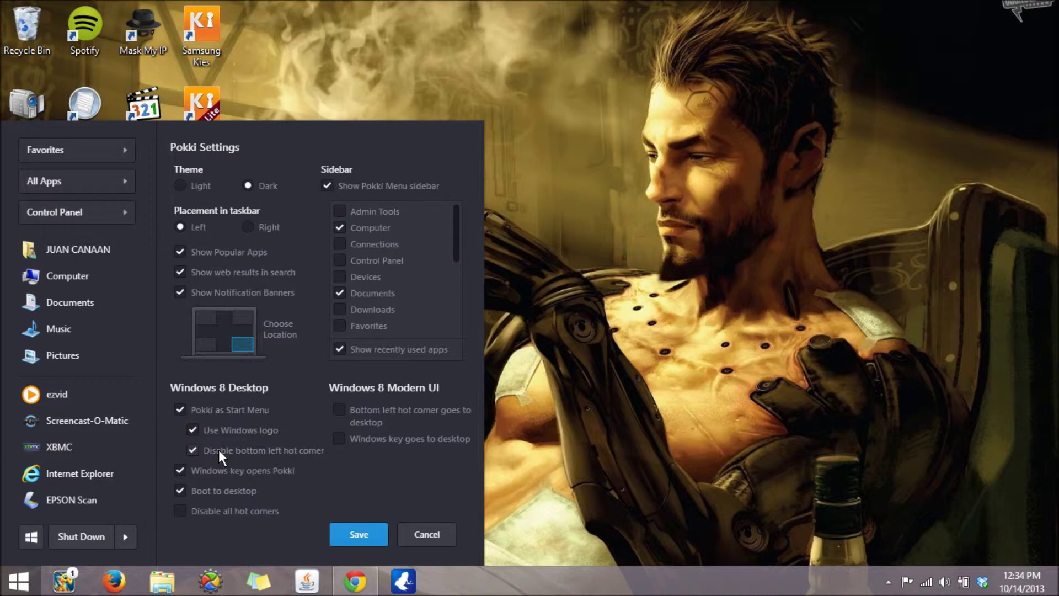
pyautogui.click(192, 451)
pyautogui.click(364, 535)
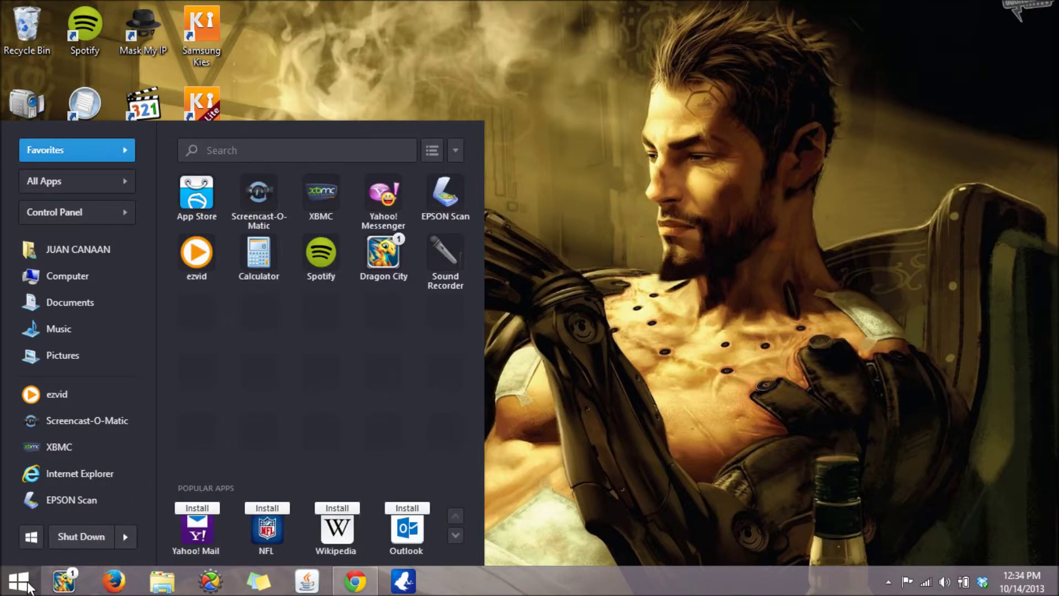
# Use the bottom-left corner to reach the Windows 8 Start screen, then return to the desktop
pyautogui.moveTo(2, 594)
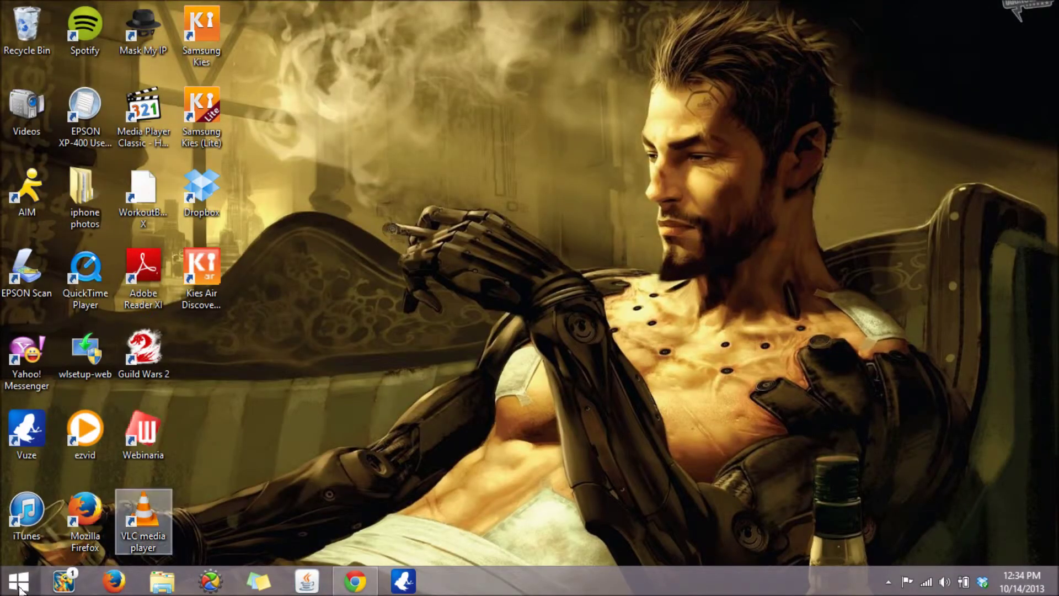
pyautogui.click(3, 593)
pyautogui.click(177, 499)
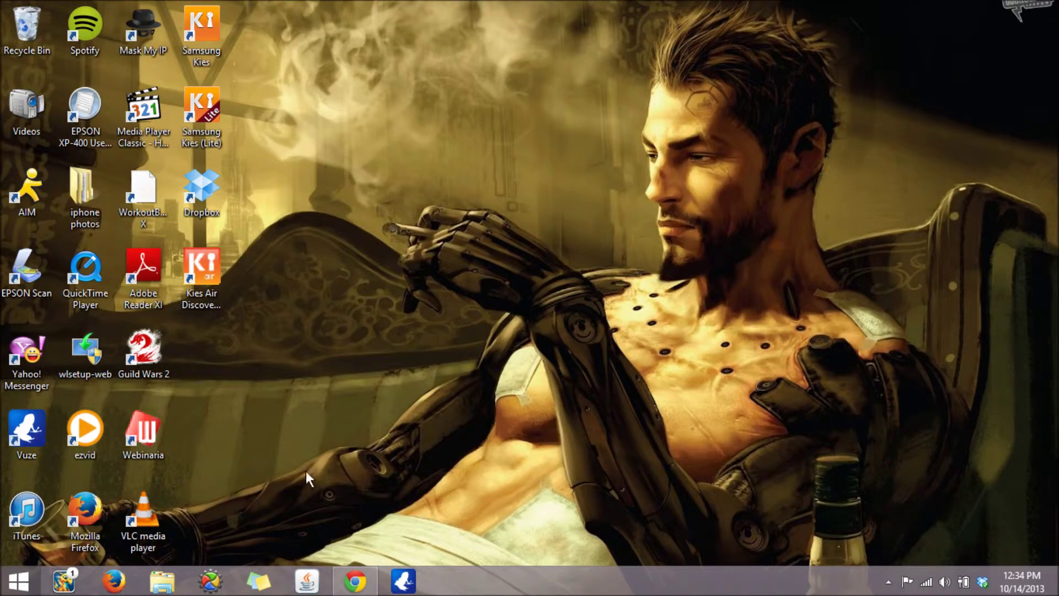
# Save Pokki Settings with Dark theme and Pokki as Start Menu, then close the start menu
pyautogui.moveTo(3, 593)
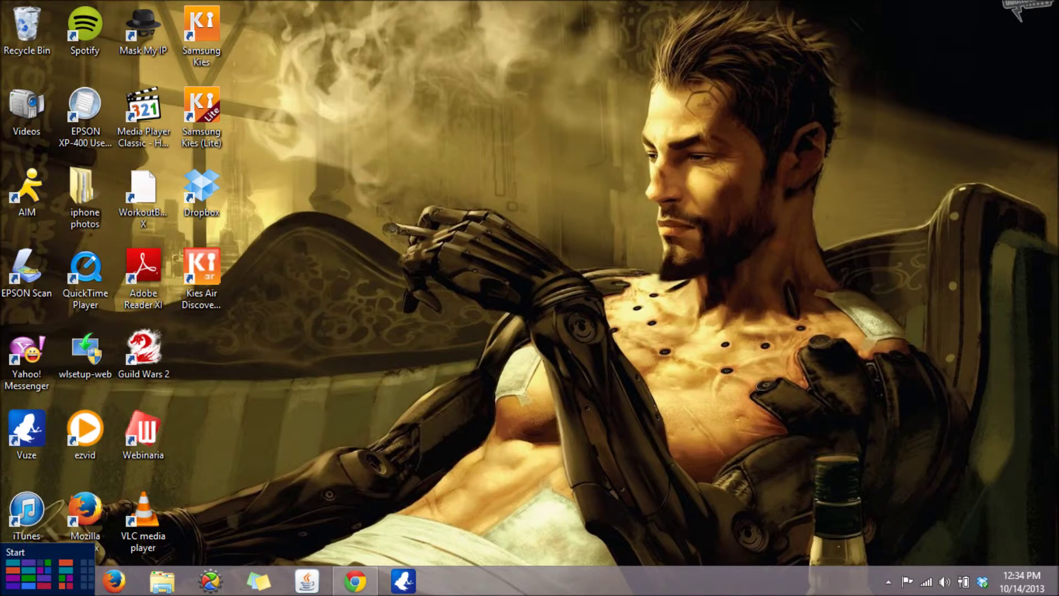
pyautogui.rightClick(13, 586)
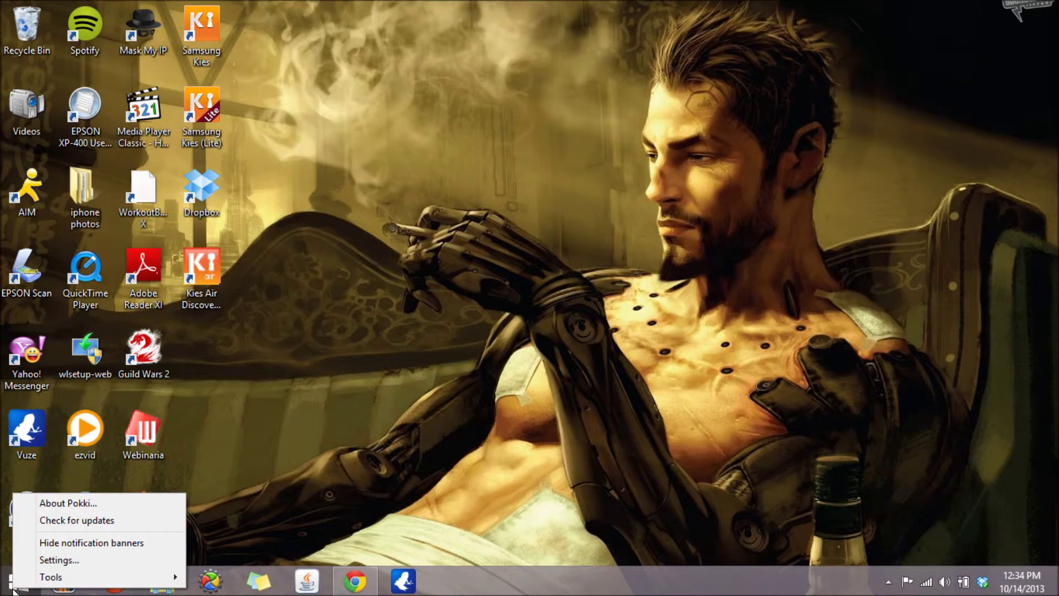
pyautogui.click(41, 560)
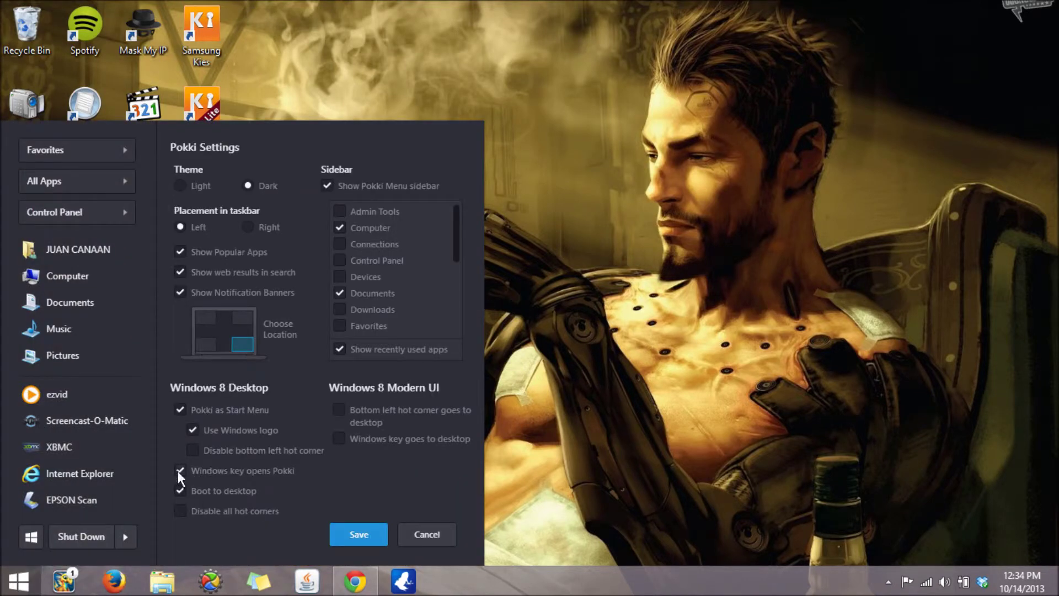
pyautogui.click(367, 534)
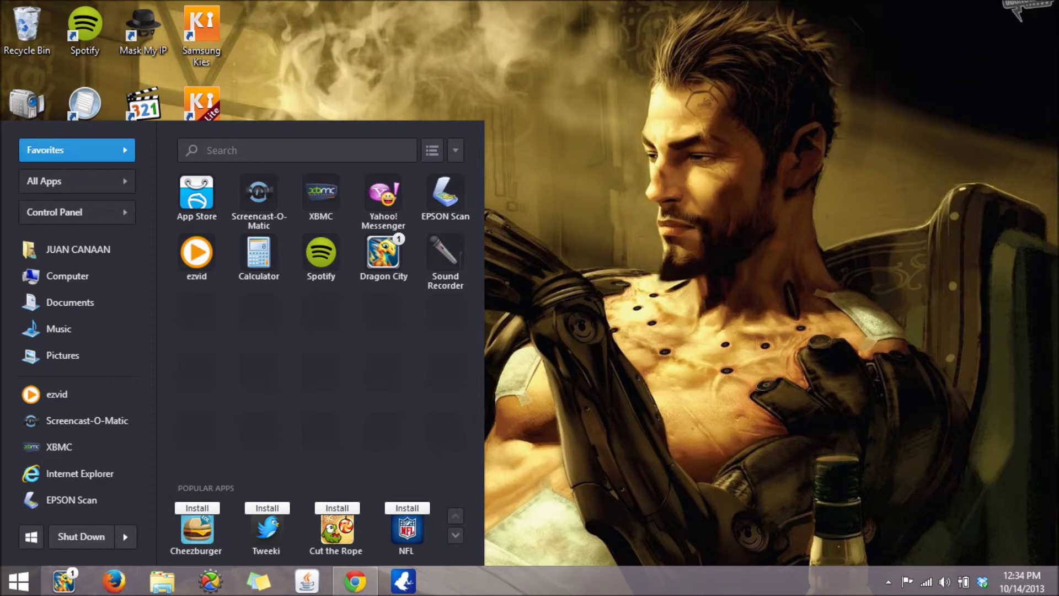
pyautogui.click(864, 218)
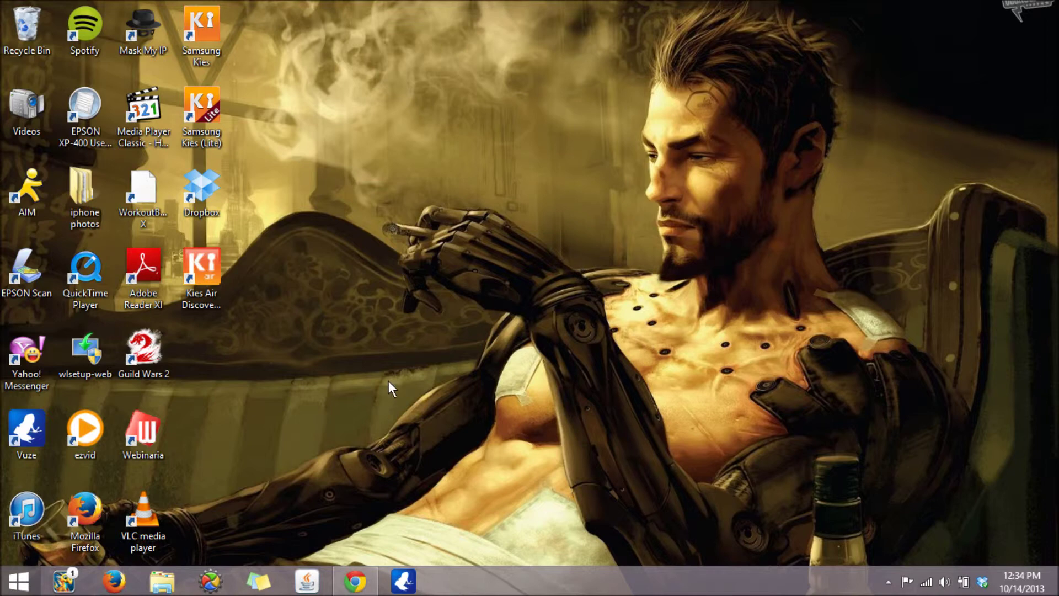
pyautogui.moveTo(1037, 4)
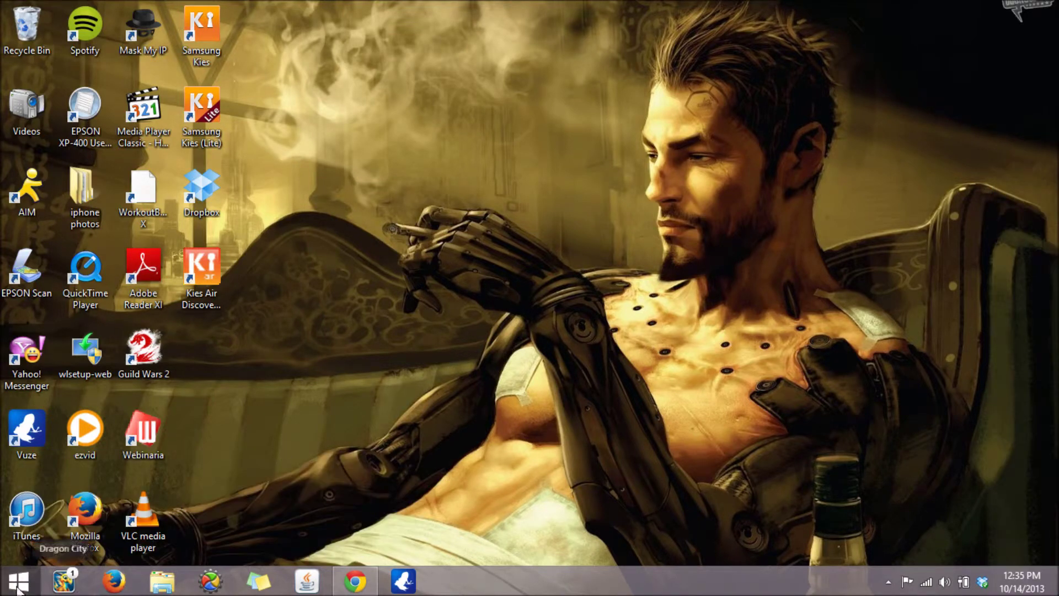
pyautogui.click(19, 582)
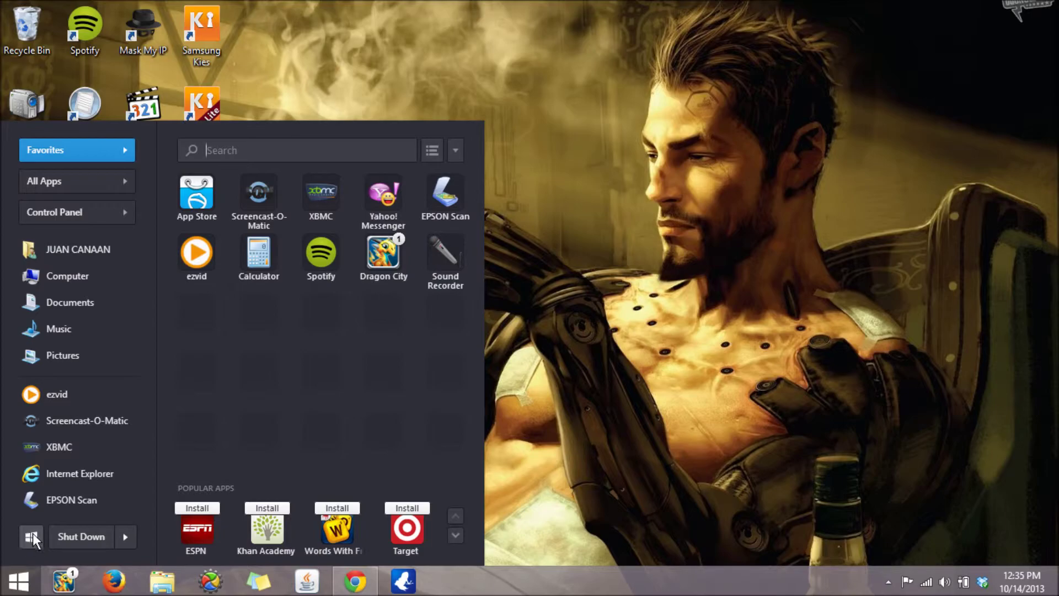
pyautogui.click(32, 537)
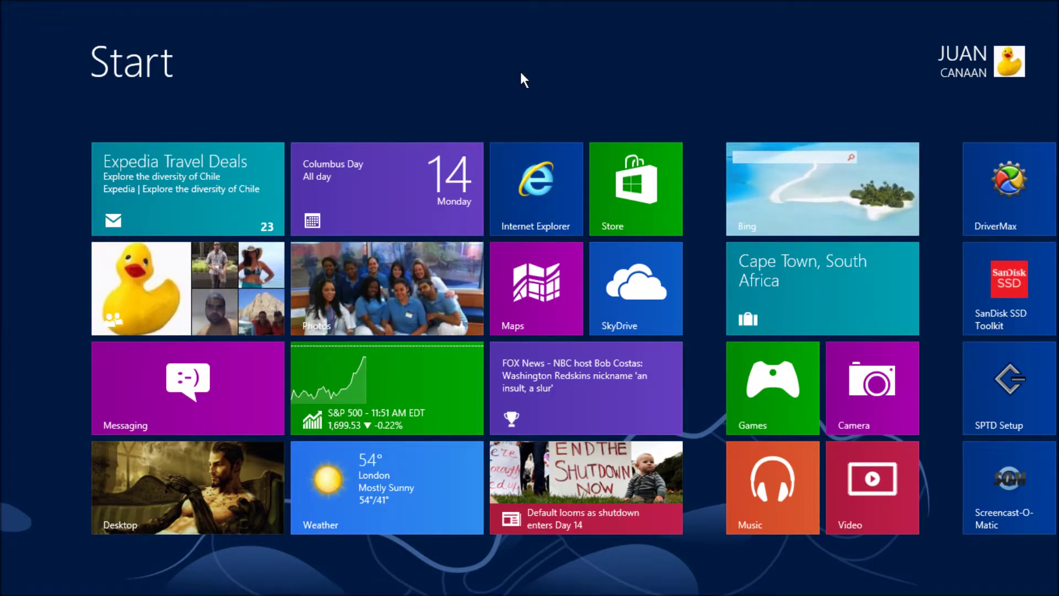
pyautogui.click(165, 495)
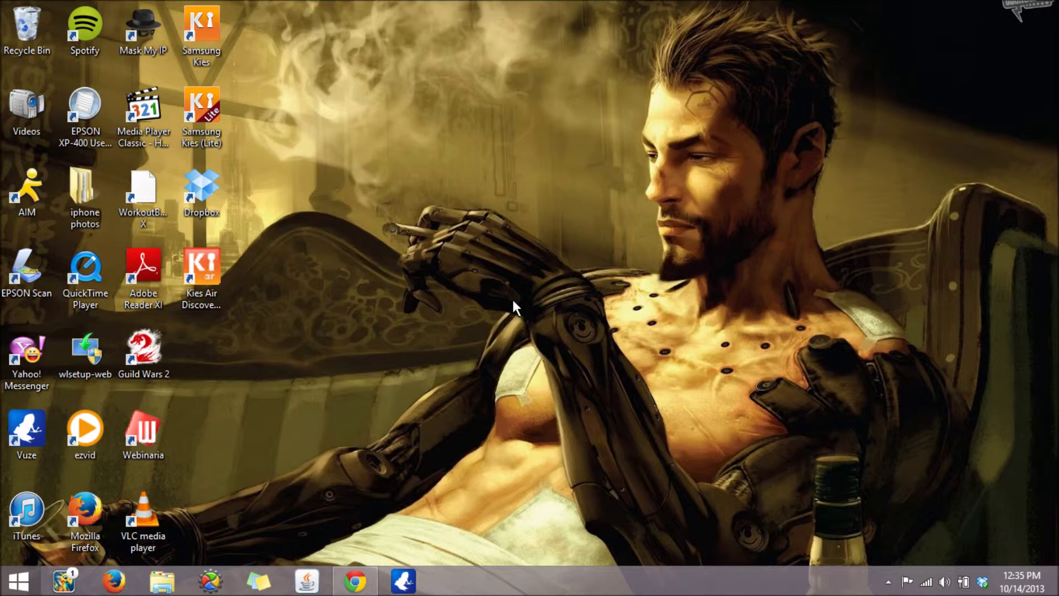
pyautogui.click(354, 581)
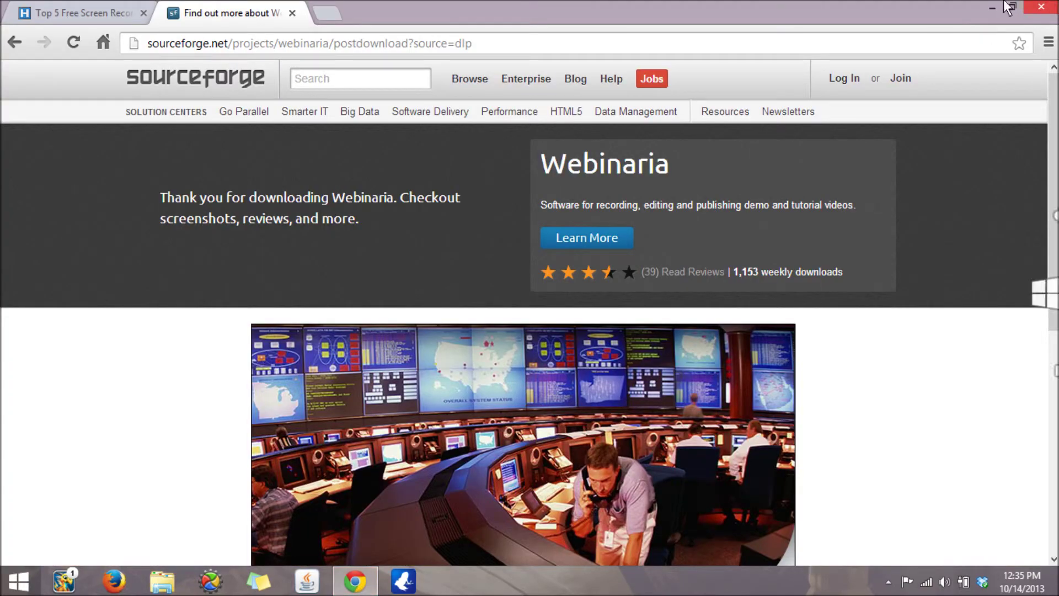
pyautogui.click(992, 7)
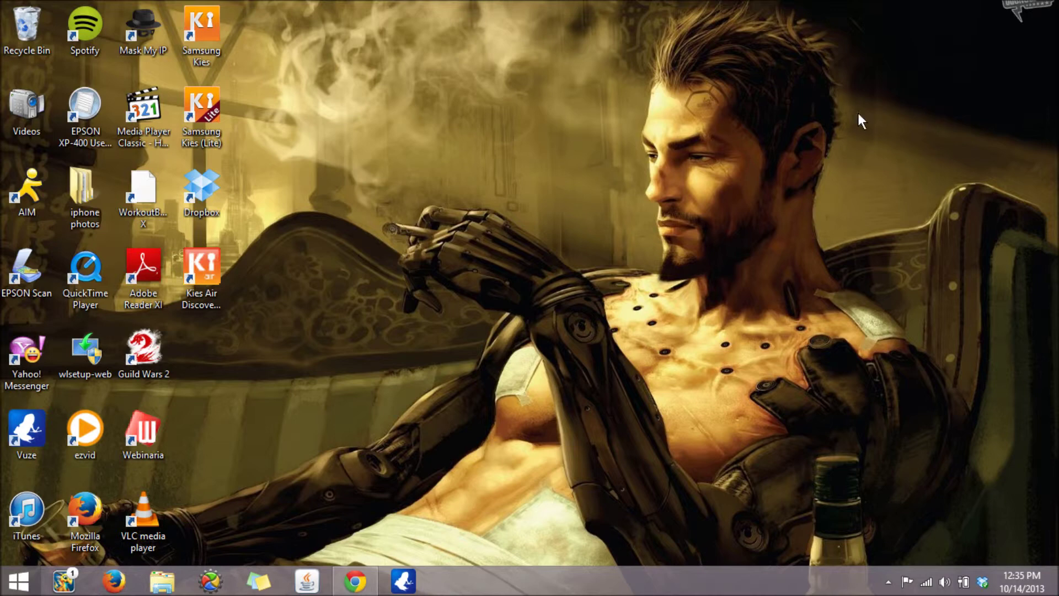
# Search for 'defau' from the Search charm and open Default Programs
pyautogui.moveTo(1056, 2)
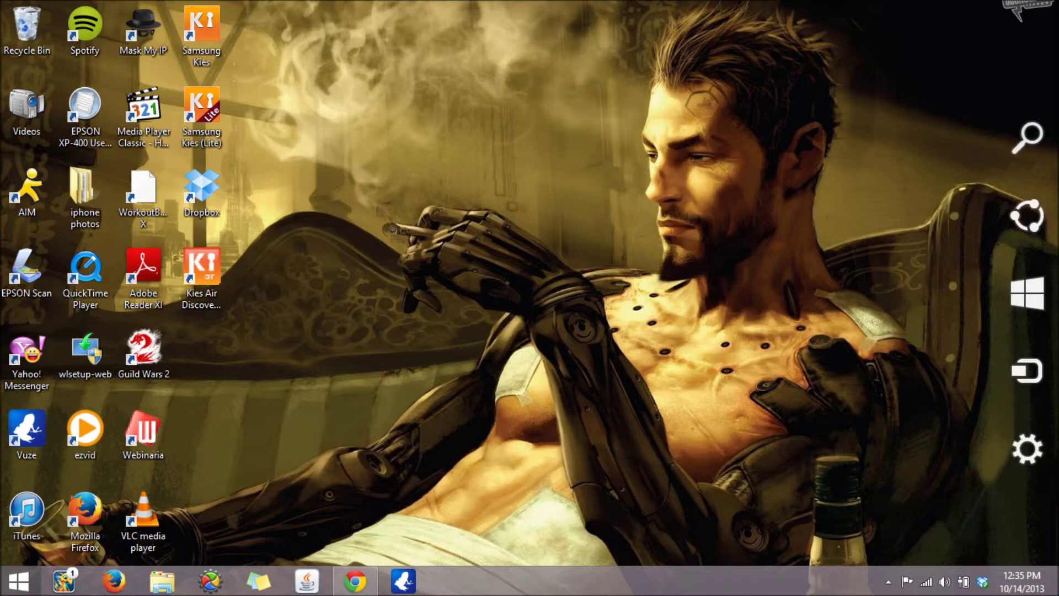
pyautogui.click(1024, 140)
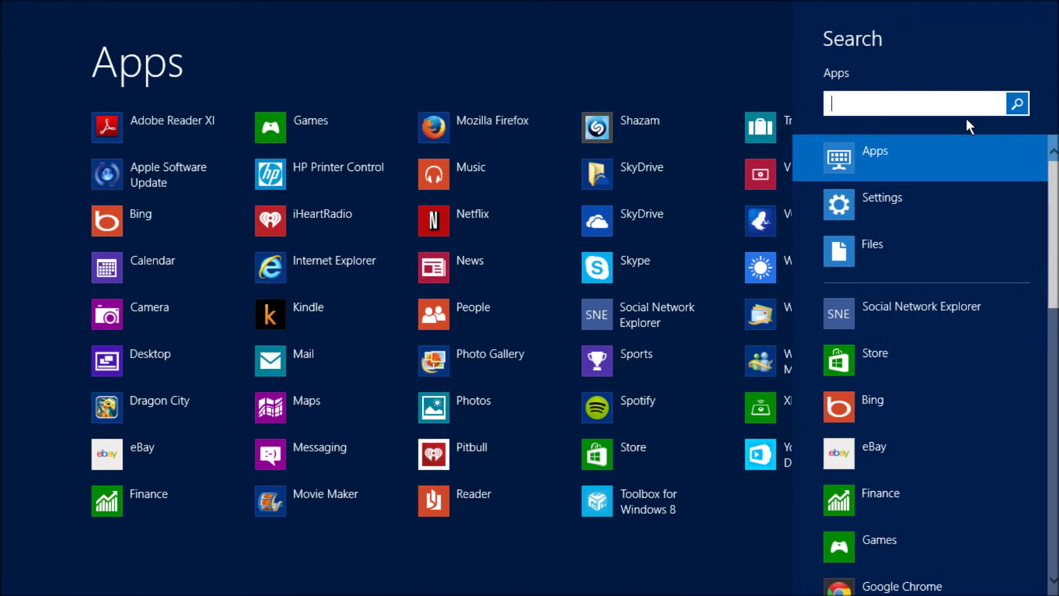
pyautogui.write('defau')
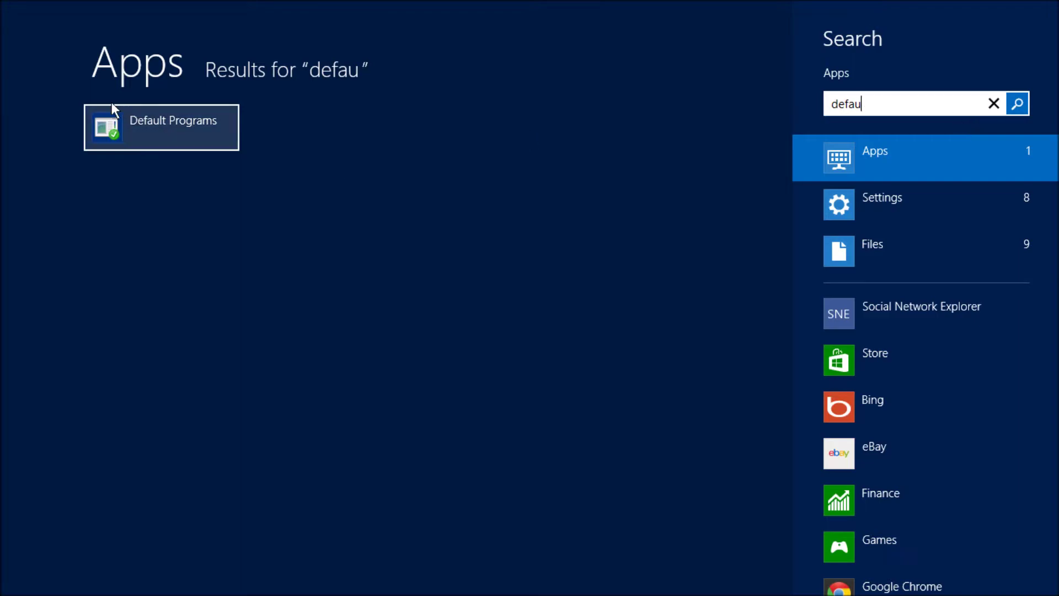
pyautogui.click(121, 120)
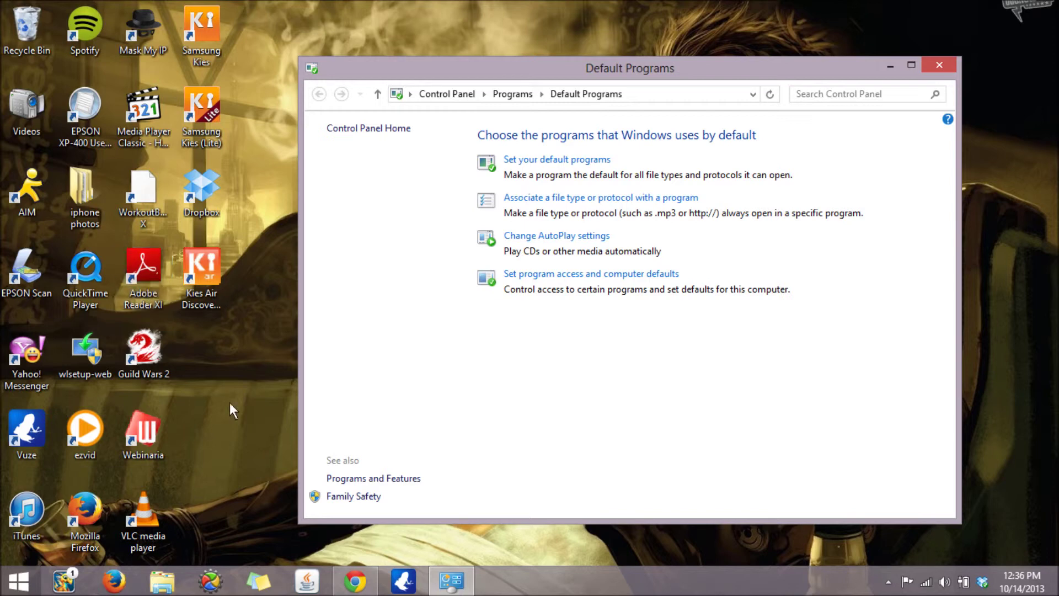
# In Set your default programs, review Adobe Reader XI and Windows Media Player, then close the window
pyautogui.click(568, 159)
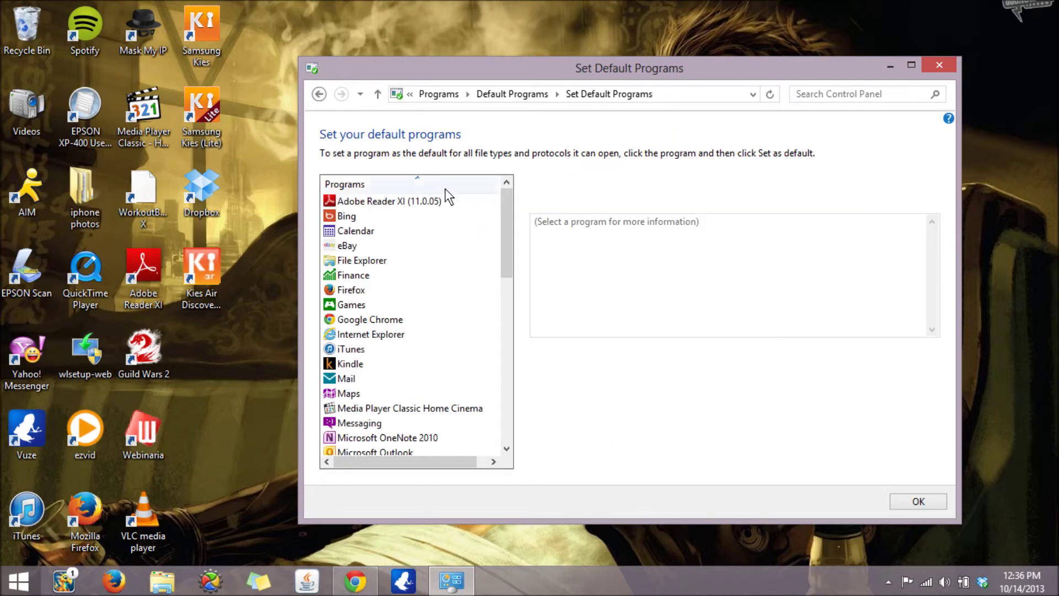
pyautogui.click(415, 204)
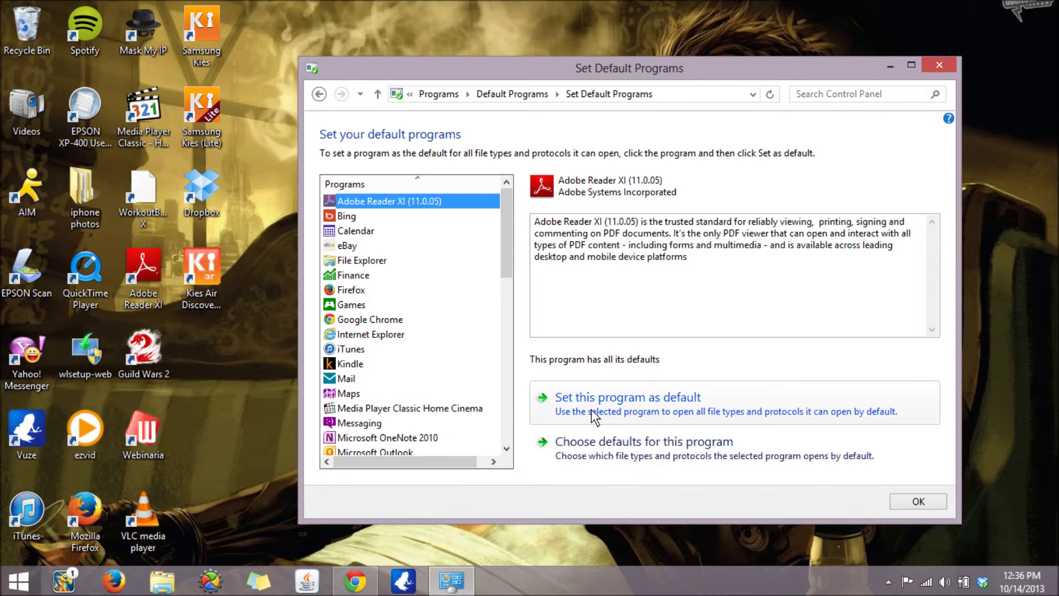
pyautogui.moveTo(509, 256); pyautogui.dragTo(508, 436)
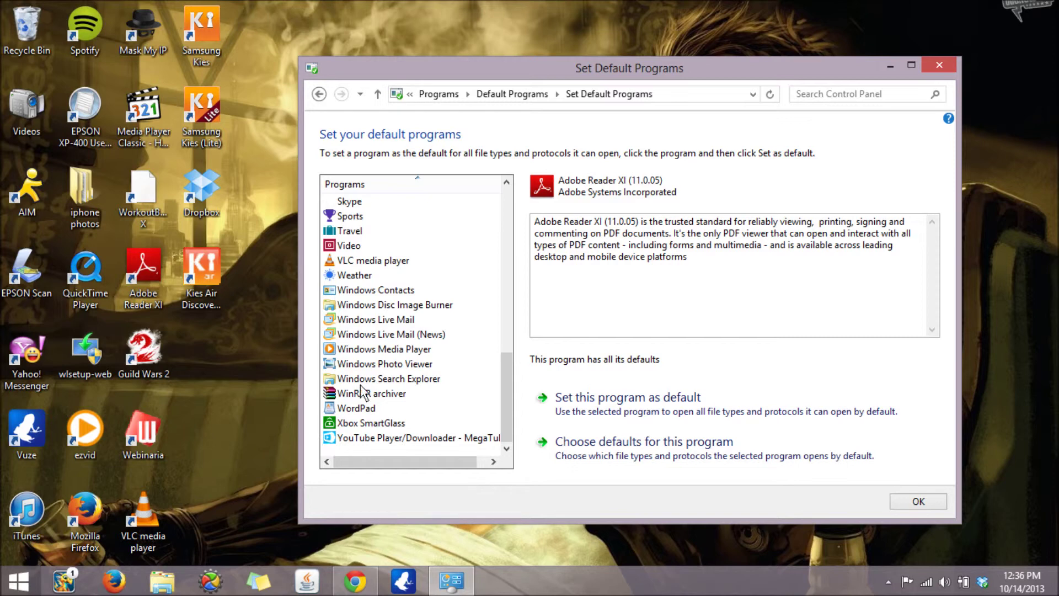
pyautogui.click(389, 352)
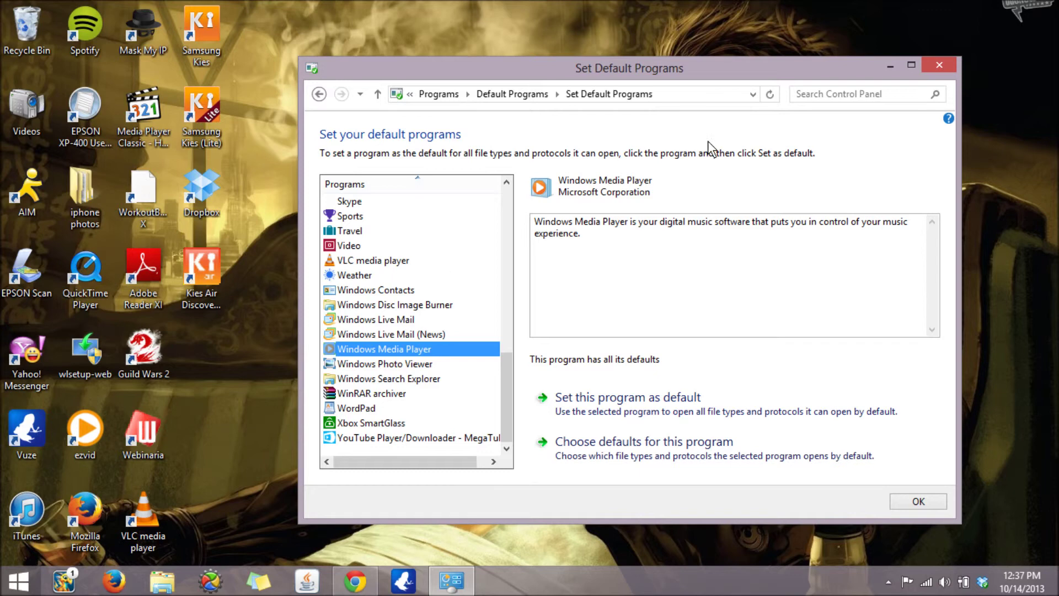
pyautogui.click(945, 67)
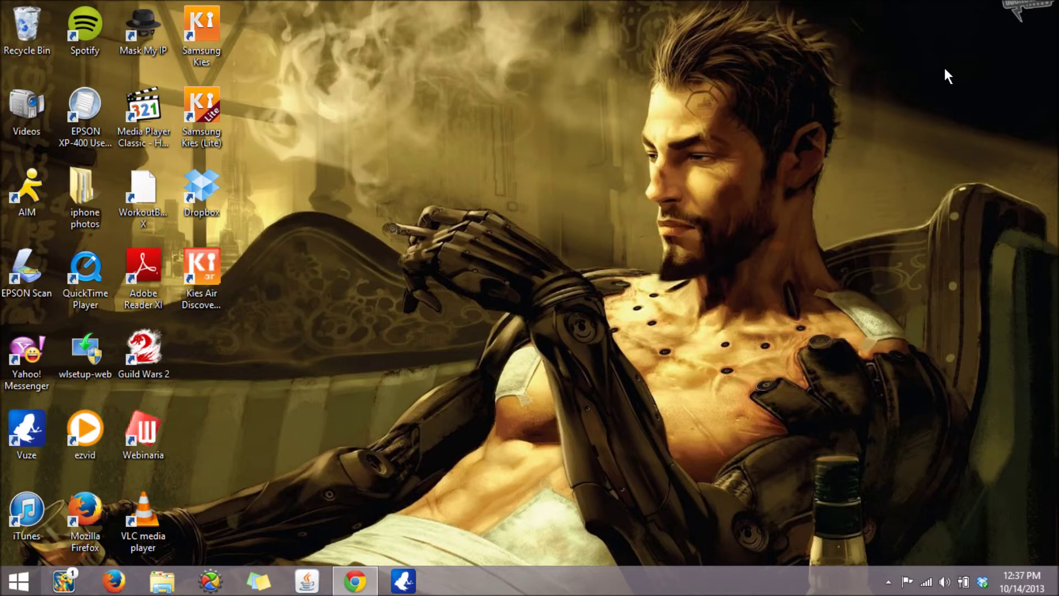
pyautogui.moveTo(1057, 2)
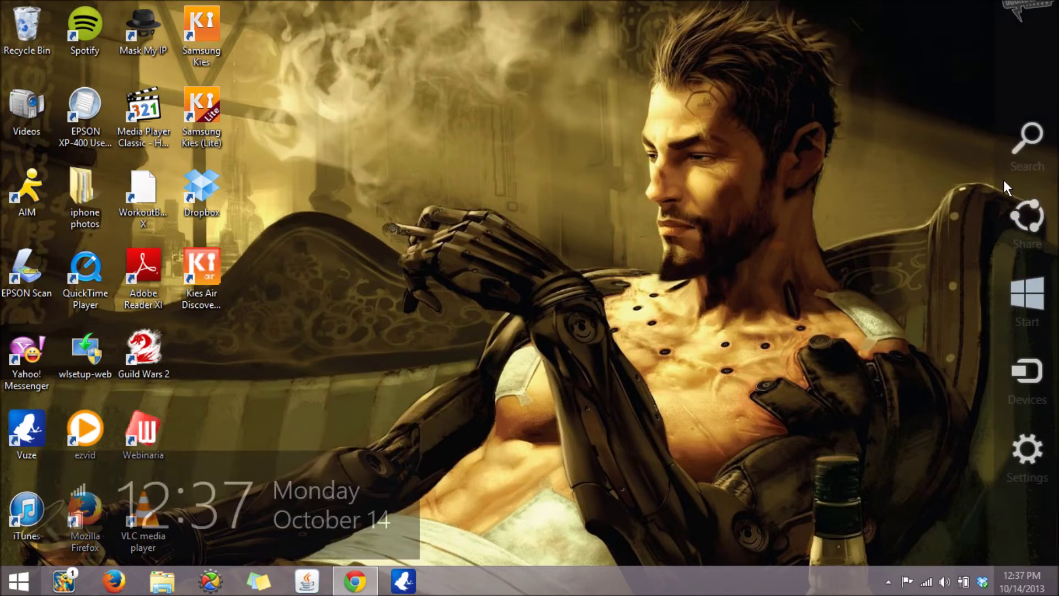
pyautogui.click(1031, 316)
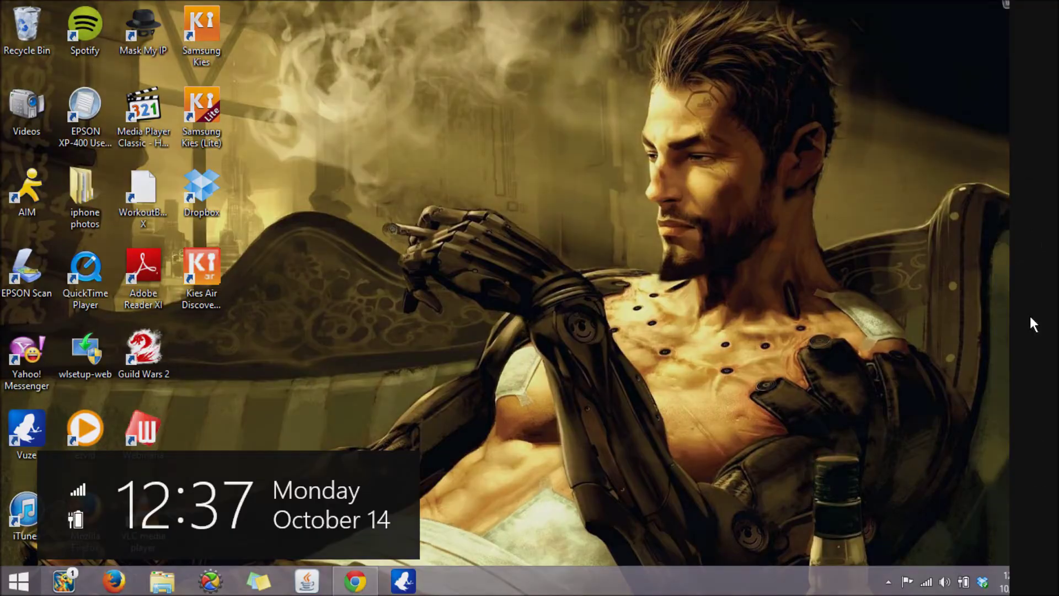
pyautogui.scroll(-3, 1030, 316)
pyautogui.scroll(-5, 530, 331)
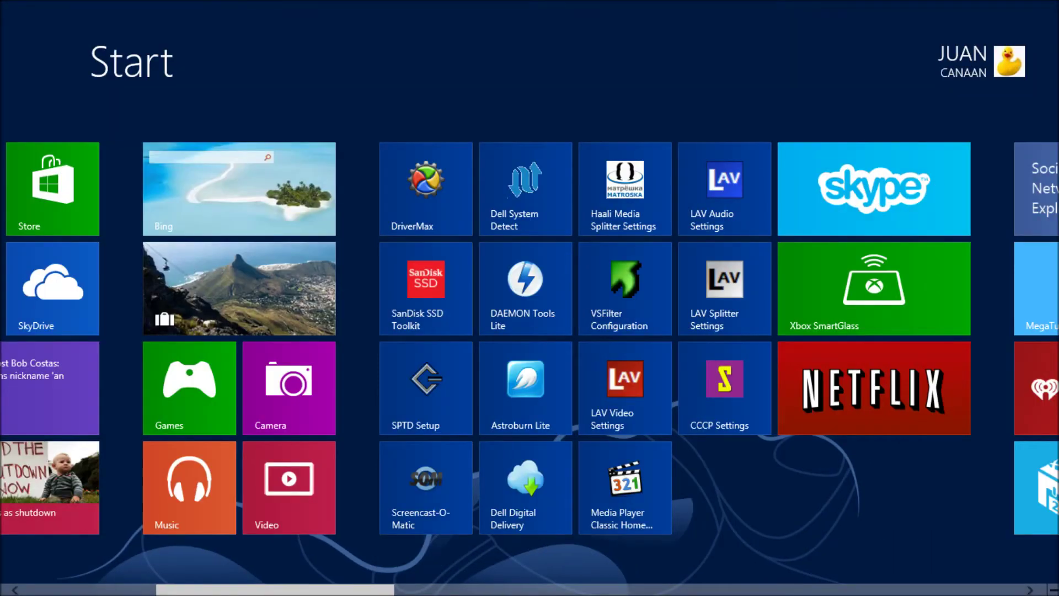
pyautogui.scroll(-2, 489, 117)
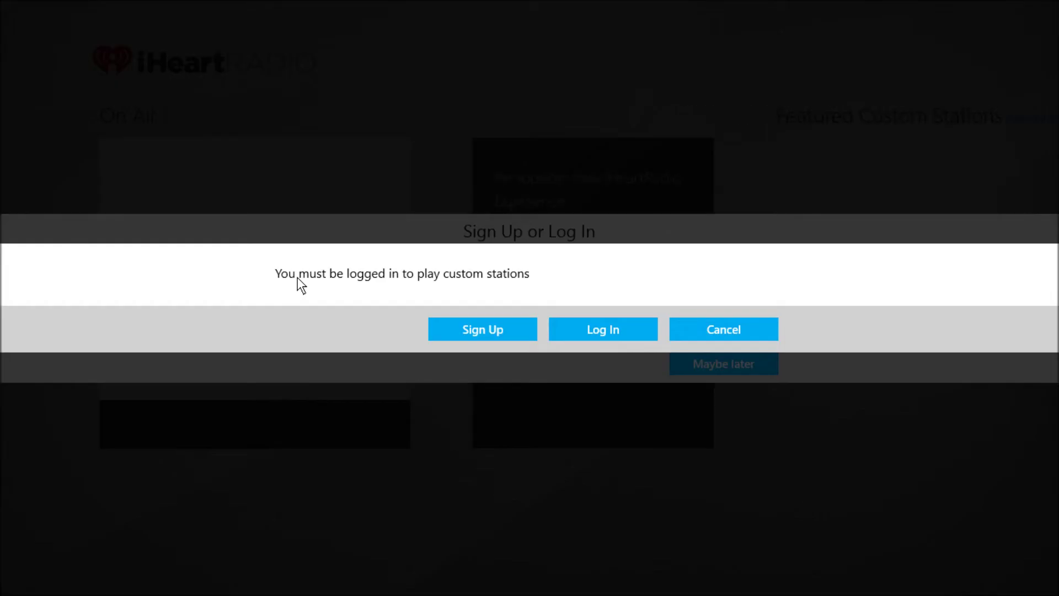
pyautogui.click(748, 333)
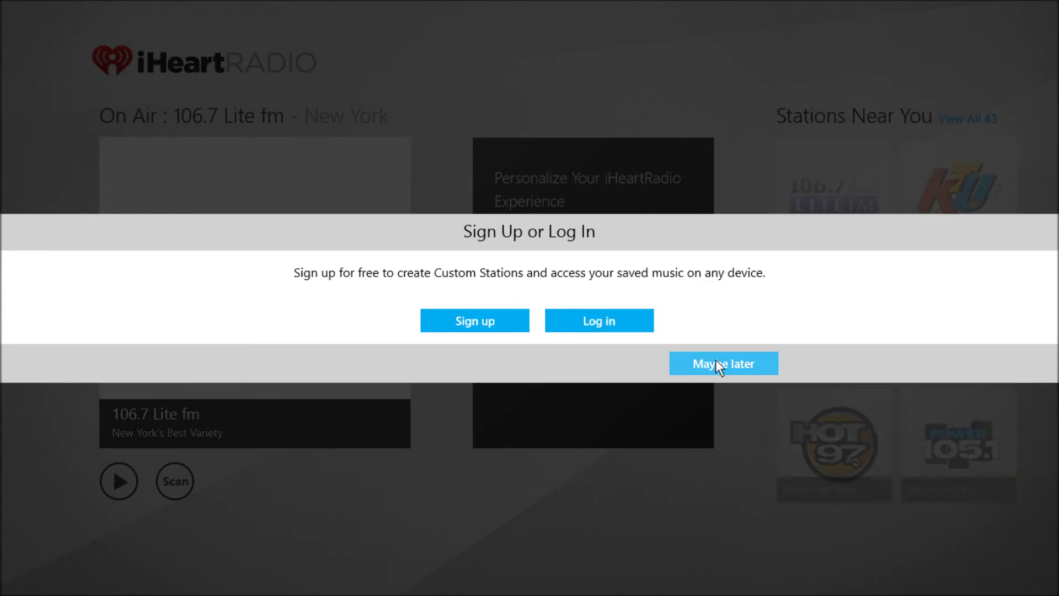